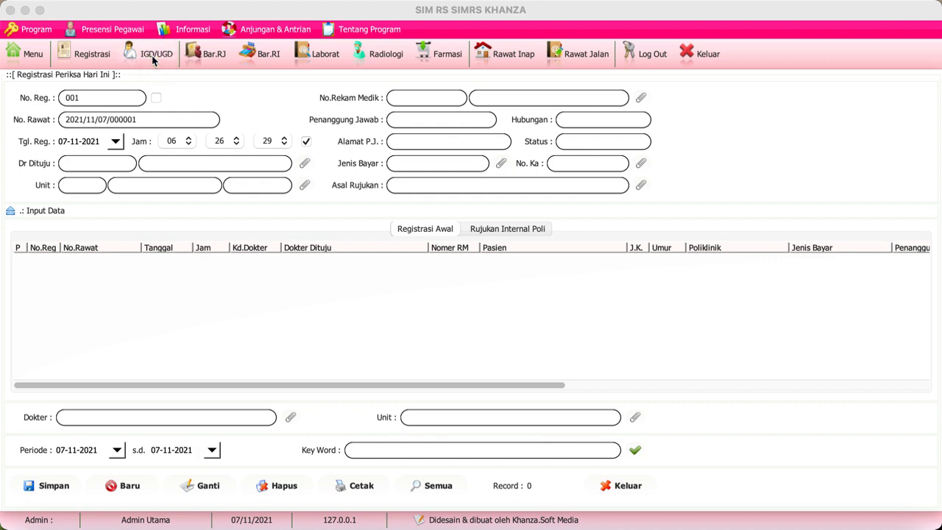
Open the Registrasi form and load the patient by entering the medical record number in No.Rekam Medik
left_click(151, 55)
left_click(83, 52)
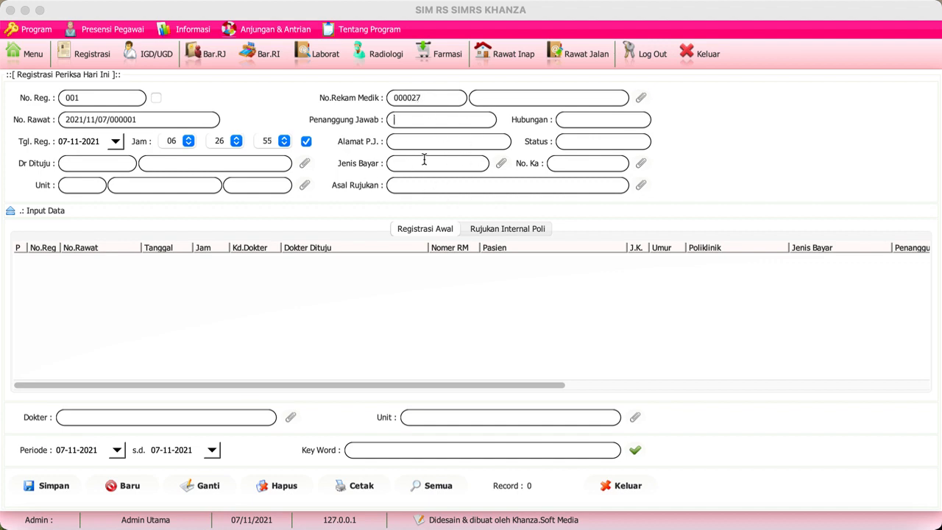
left_click(430, 98)
type("00000")
key("Return")
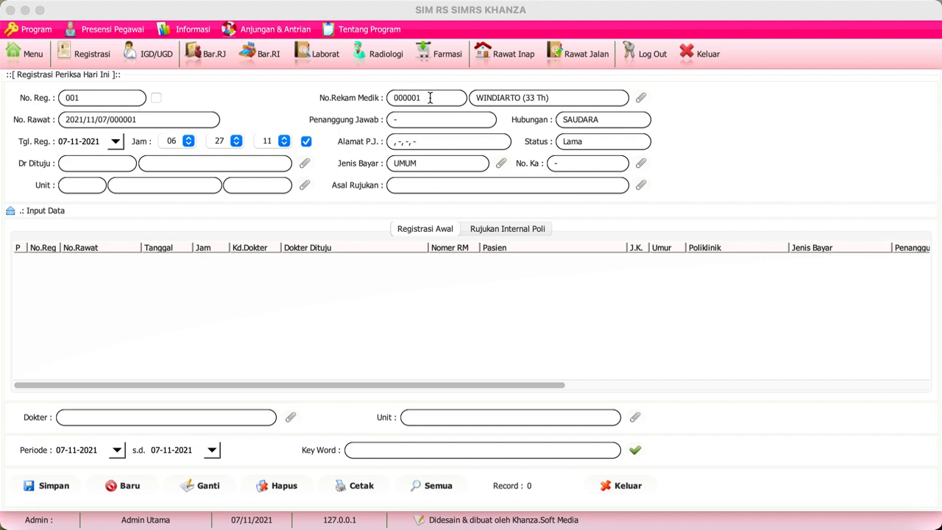
Open the patient lookup from the registration form and search the Data Pasien list by the patient's name
left_click(640, 98)
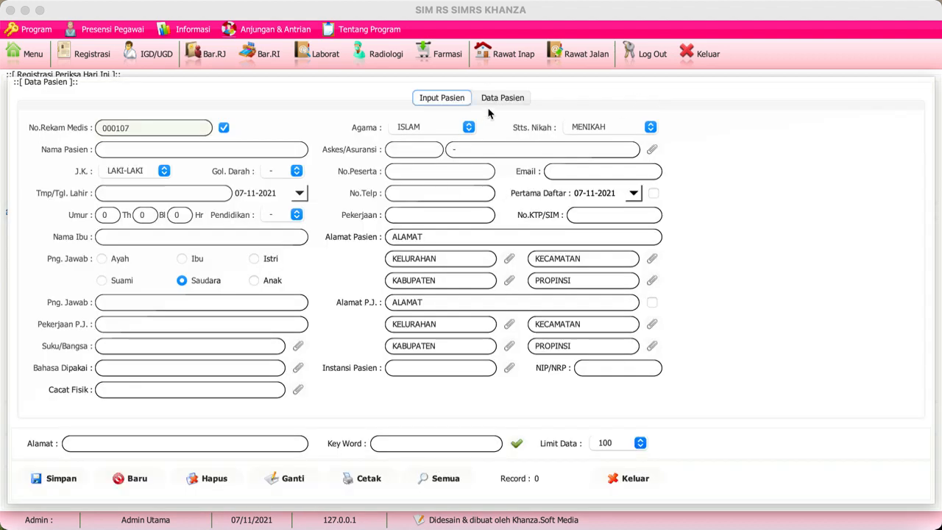
left_click(499, 99)
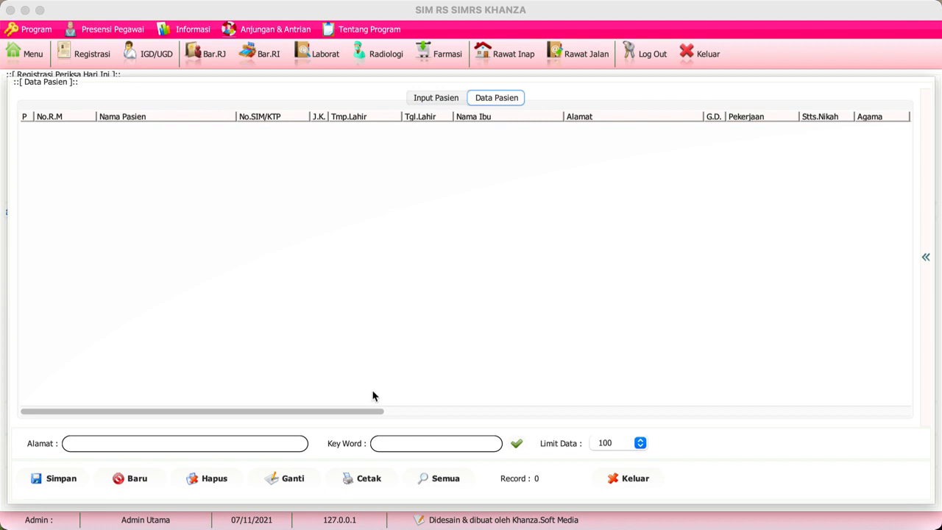
left_click(150, 448)
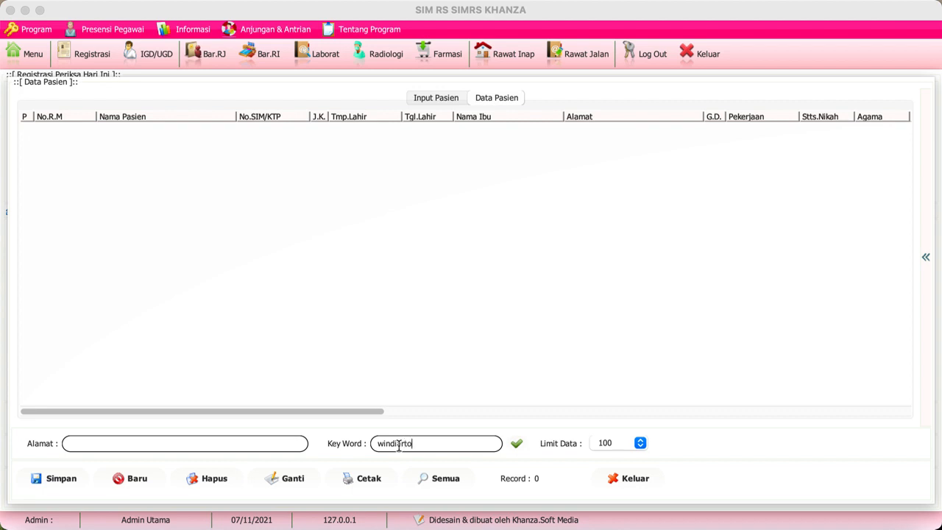
key("Return")
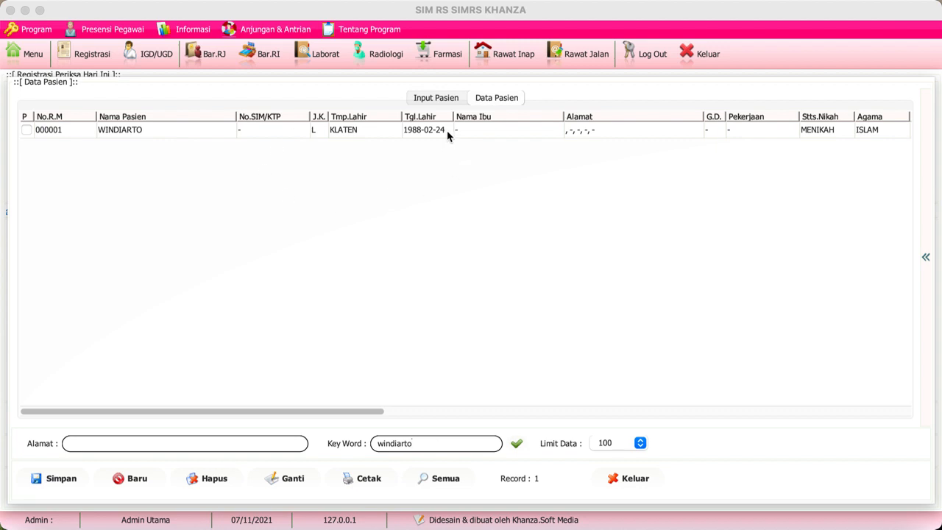
Preview the Kartu Pasien 4 card for the found patient and close the preview
left_click(208, 131)
right_click(208, 131)
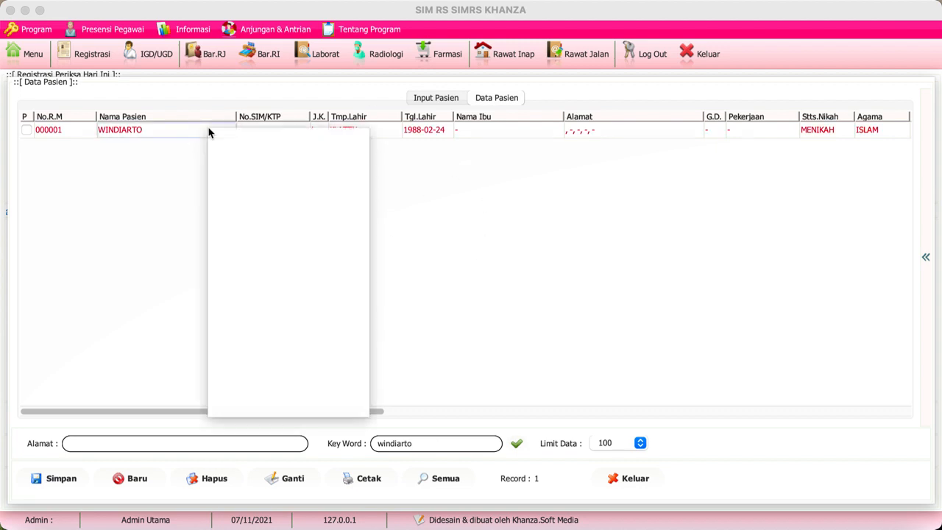
mouse_move(322, 148)
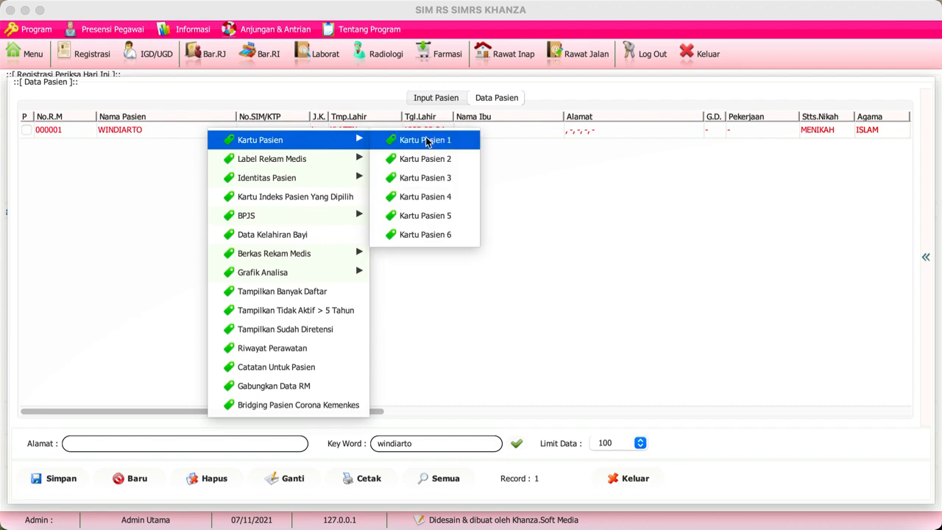
left_click(440, 200)
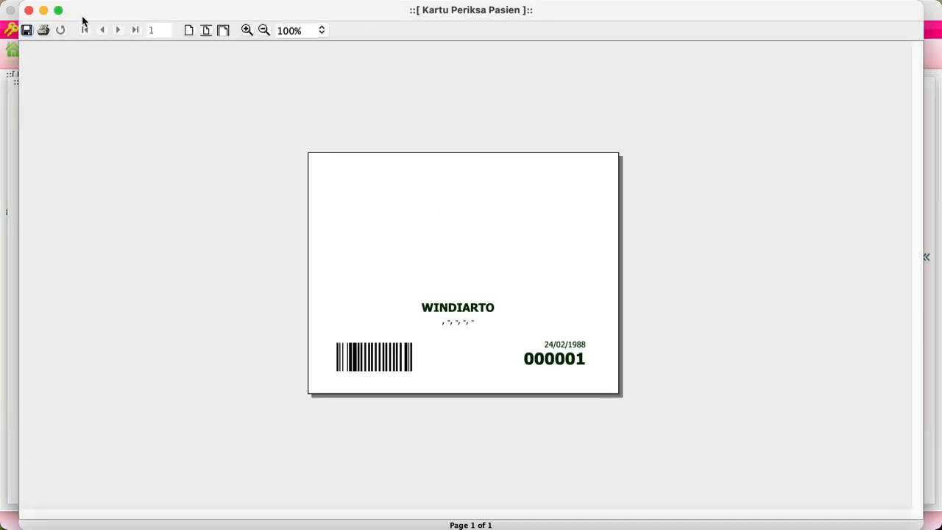
left_click(29, 10)
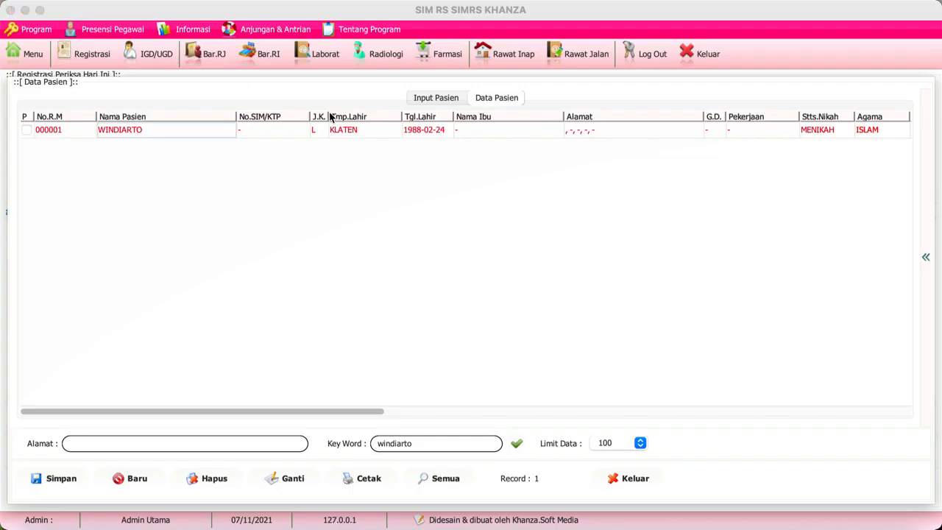
Preview the Identitas Pasien 3 sheet for the found patient, look through the whole page, and close it
right_click(209, 135)
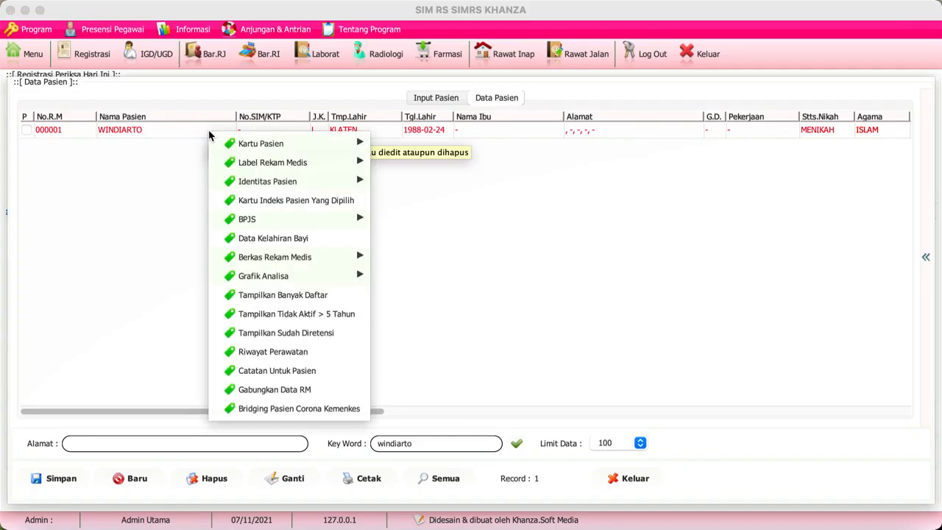
mouse_move(286, 150)
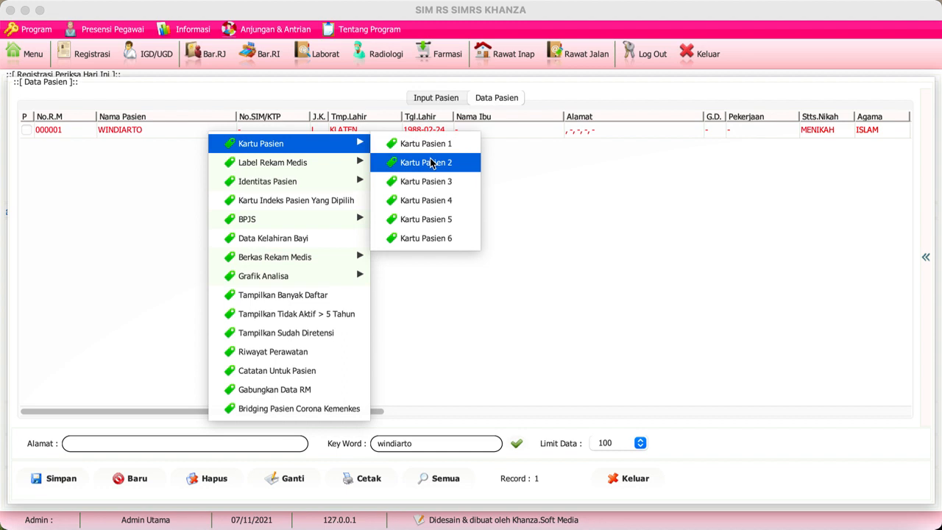
mouse_move(319, 184)
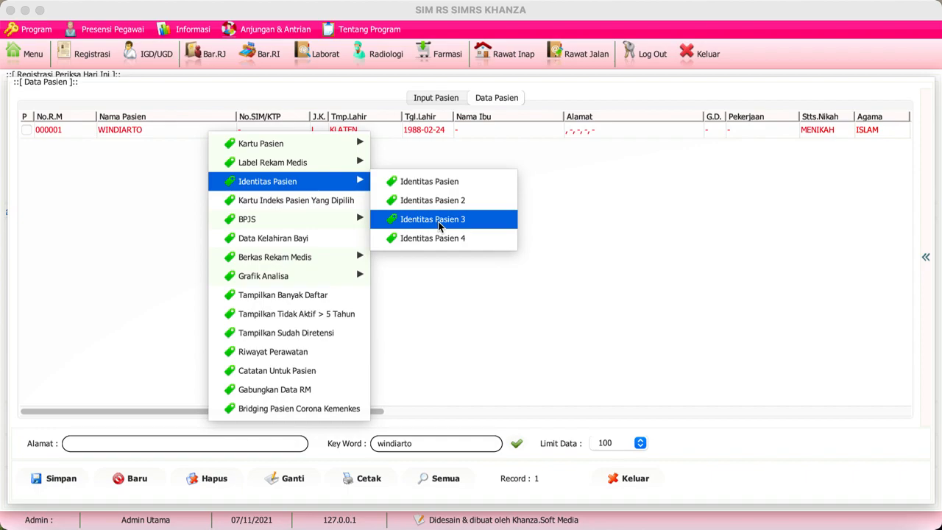
left_click(437, 221)
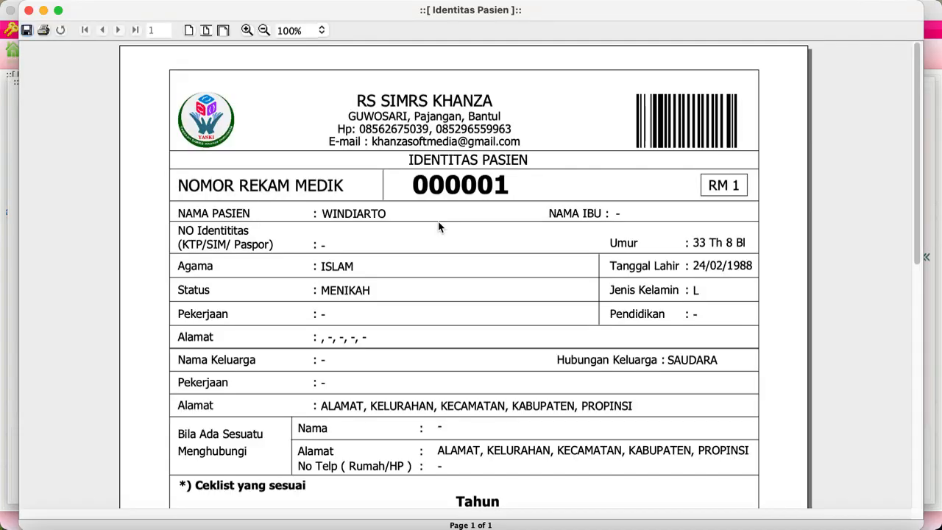
scroll(465, 311, "down", 10)
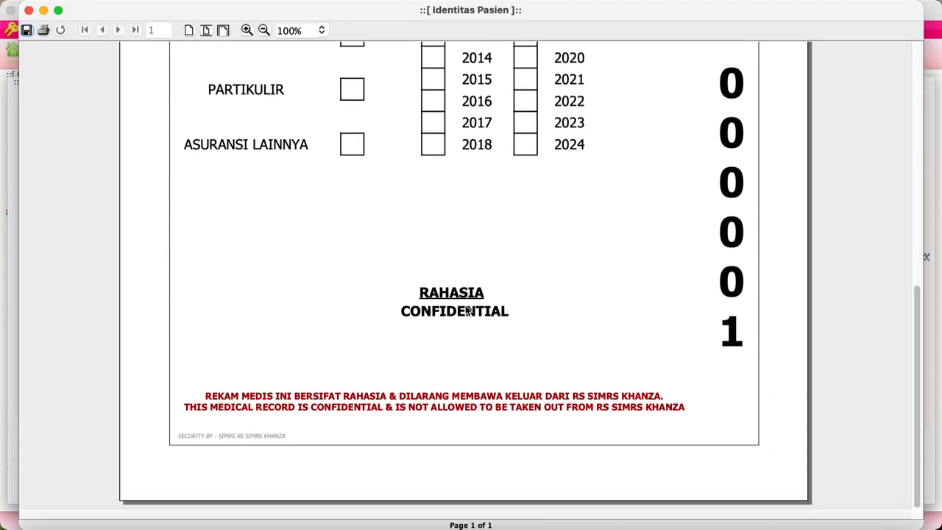
scroll(465, 311, "up", 10)
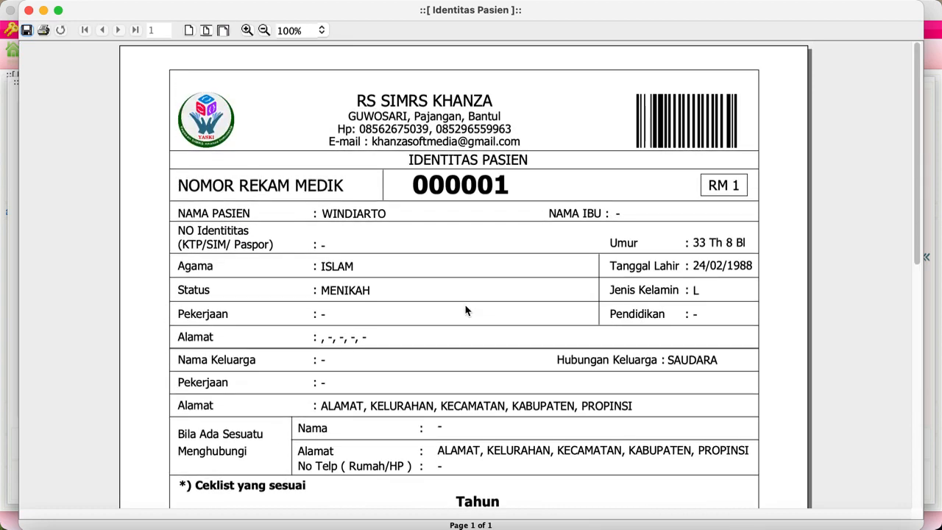
left_click(29, 10)
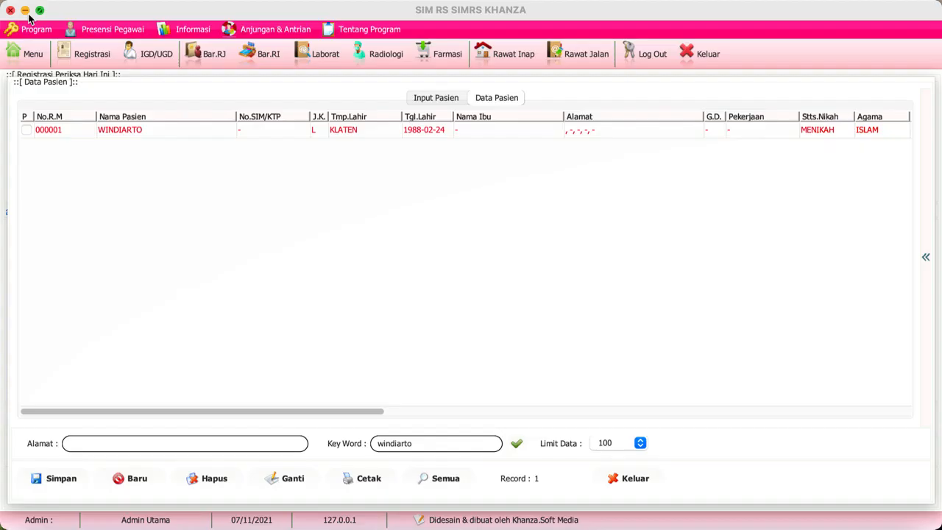
right_click(220, 139)
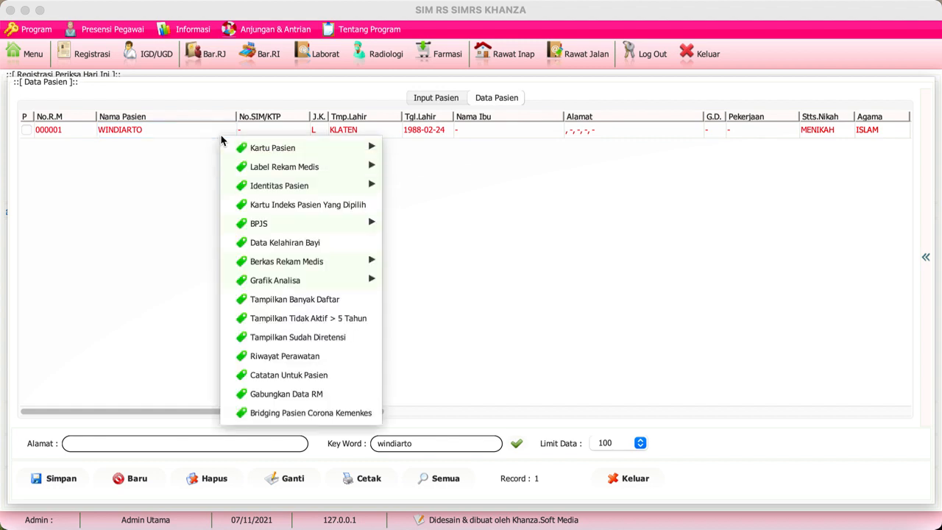
mouse_move(314, 230)
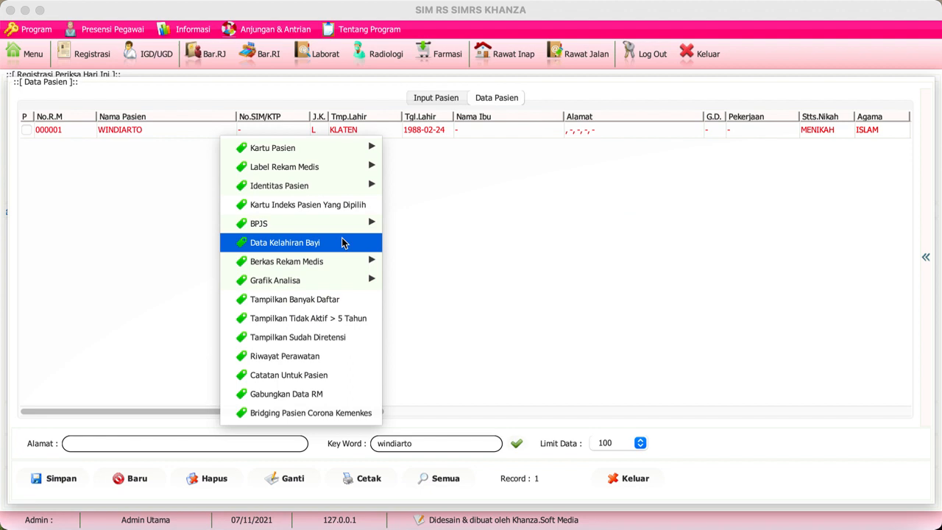
mouse_move(339, 271)
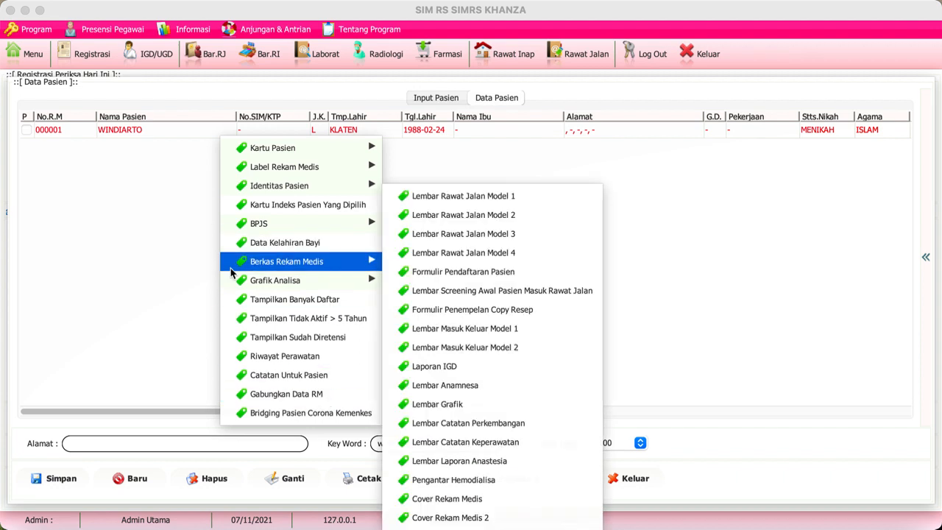
Choose the found patient for the registration and assign the second doctor in the doctor list as Dr Dituju
left_click(141, 130)
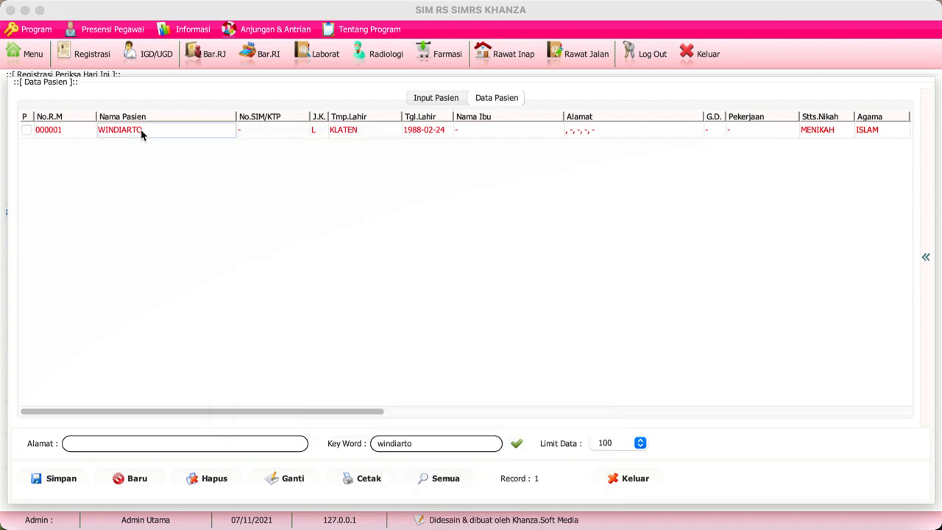
double_click(142, 130)
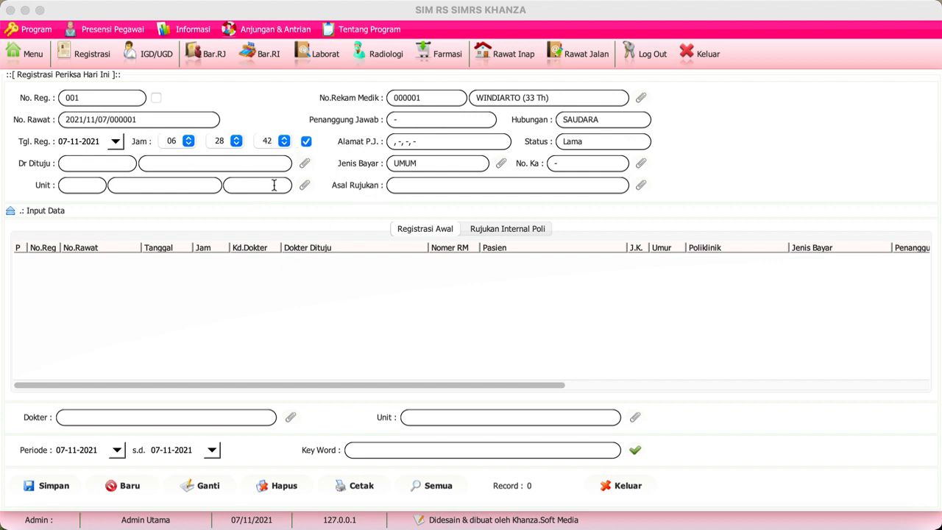
left_click(304, 163)
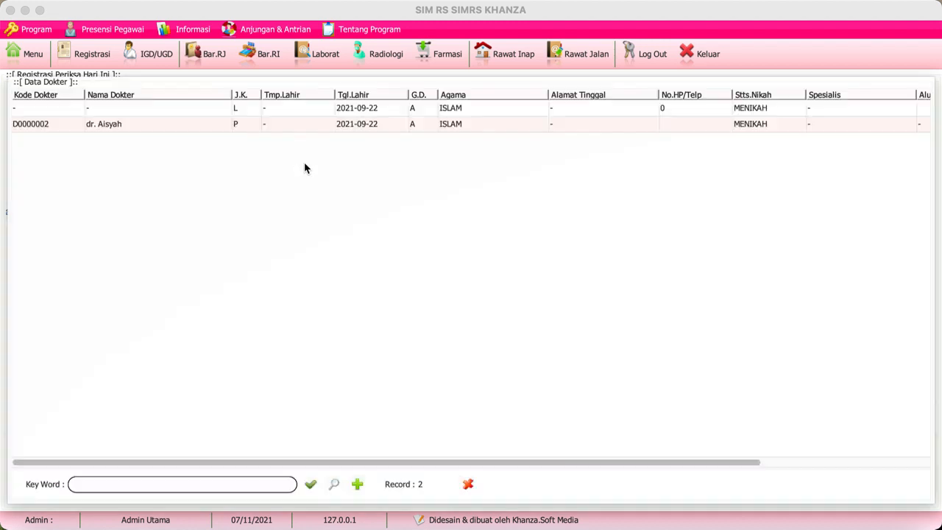
double_click(163, 127)
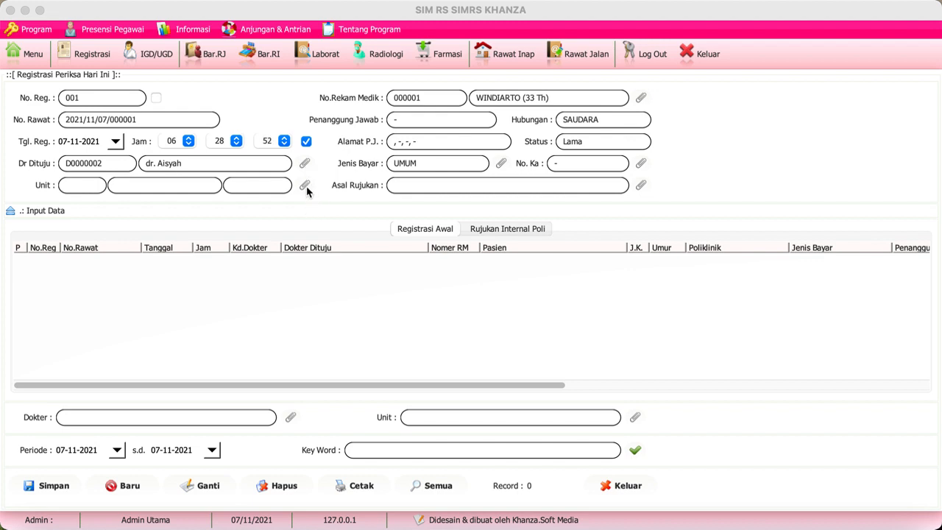
Set the registration's unit to U0003 Poliklinik Penyakit Dalam and save the registration
left_click(305, 184)
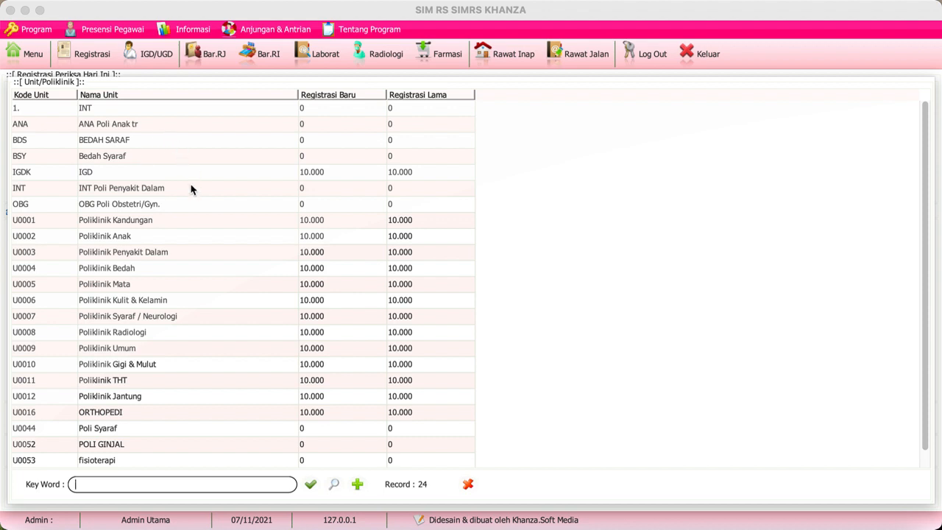
left_click(172, 255)
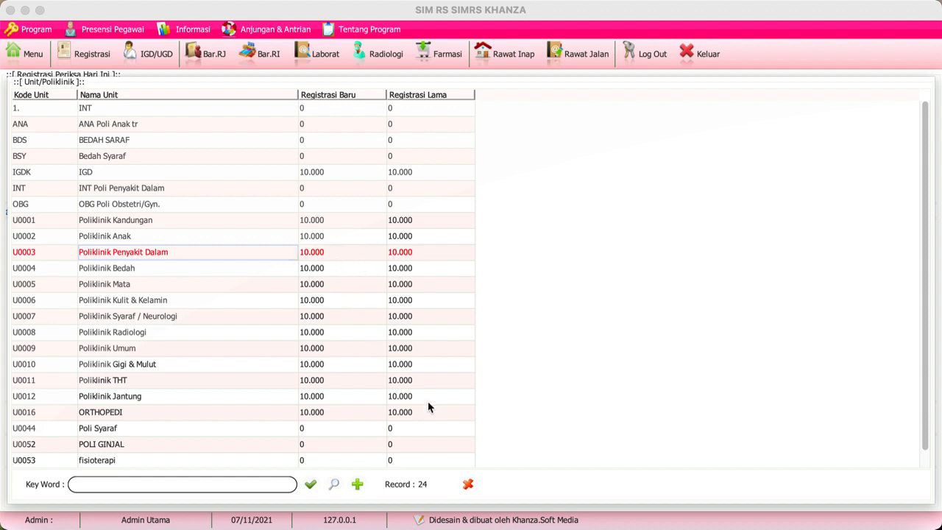
double_click(256, 255)
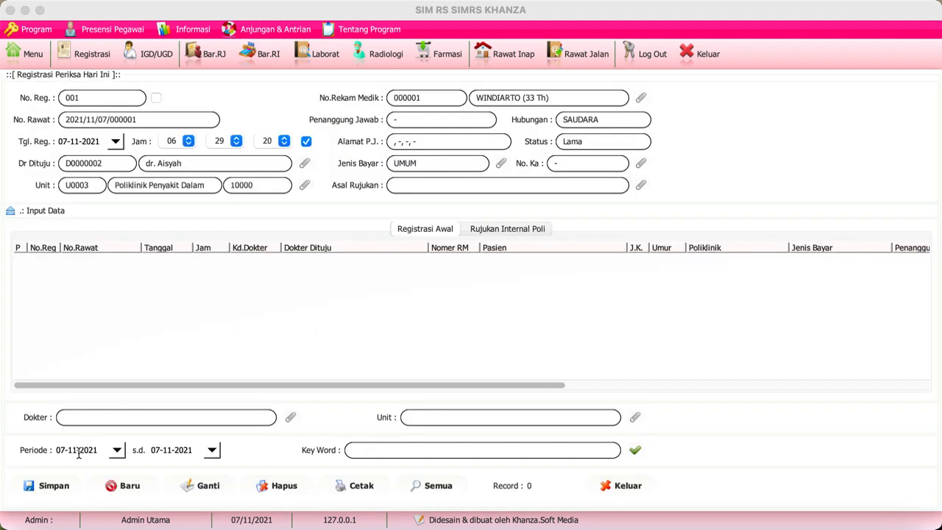
left_click(64, 493)
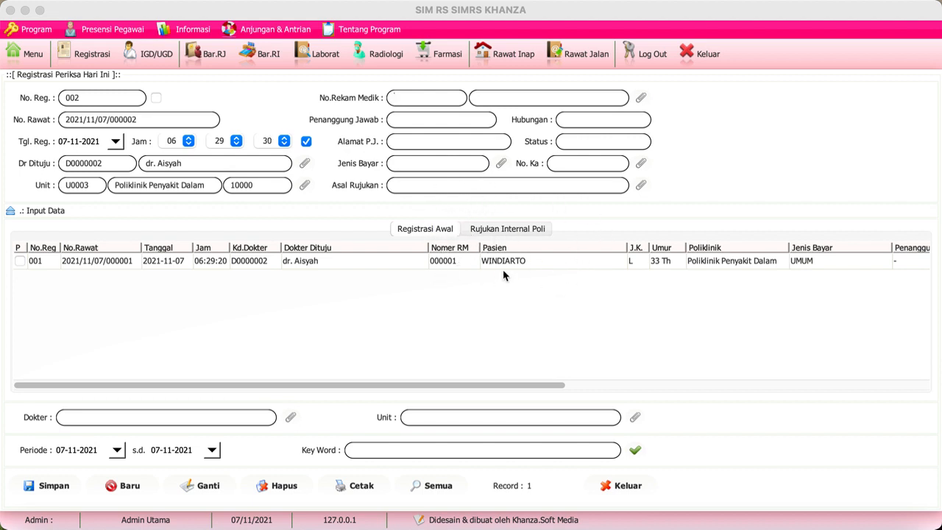
Select the saved registration and check the Rawat Jalan patient list for it
left_click(394, 267)
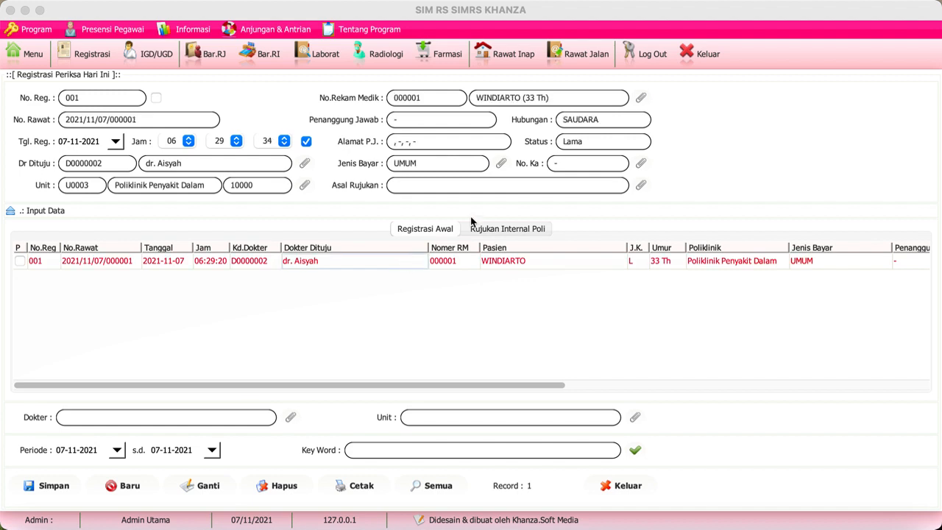
left_click(586, 55)
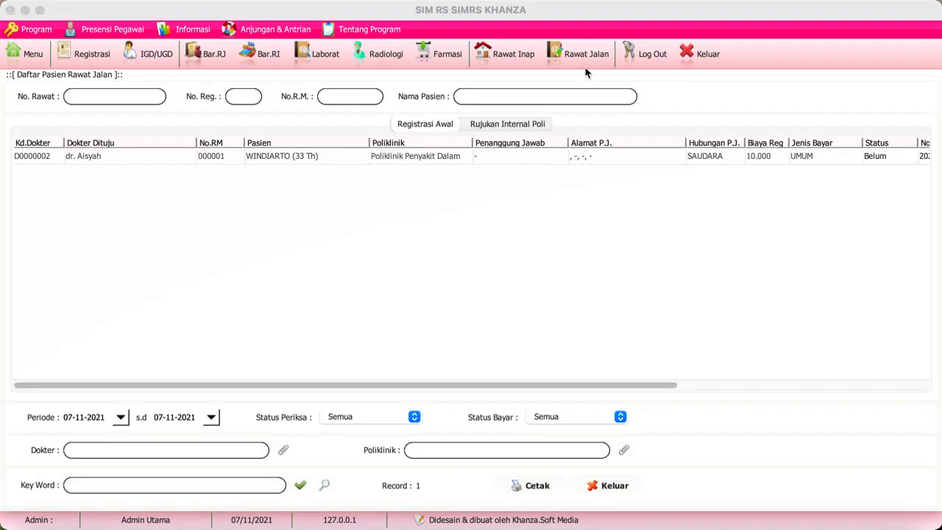
left_click(582, 56)
left_click(509, 55)
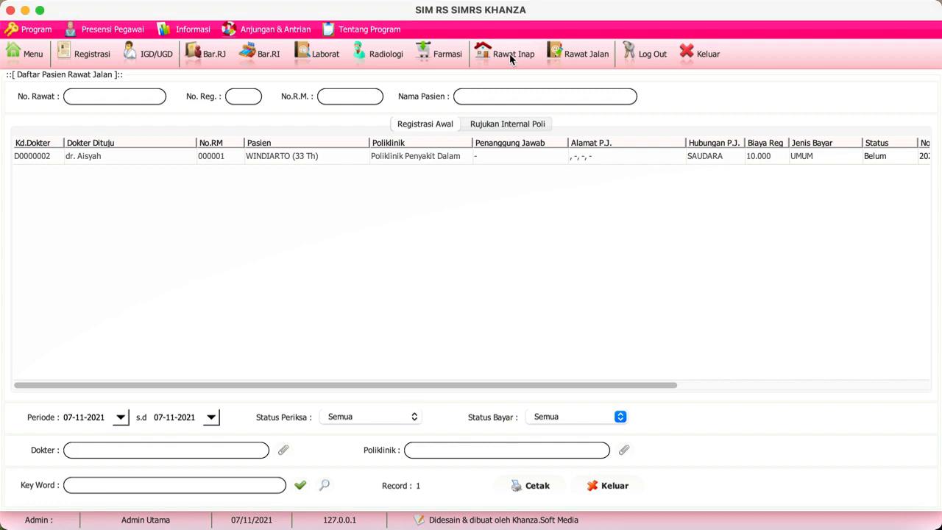
Return to the registration list and open the outpatient (RM Rawat Jalan) Penilaian Awal Medis Umum form for the saved registration
left_click(91, 56)
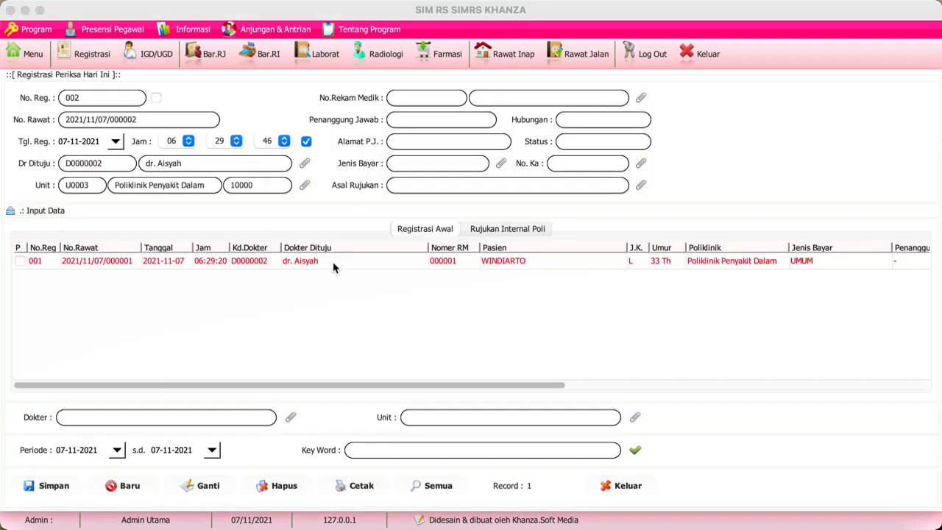
left_click(333, 268)
right_click(333, 267)
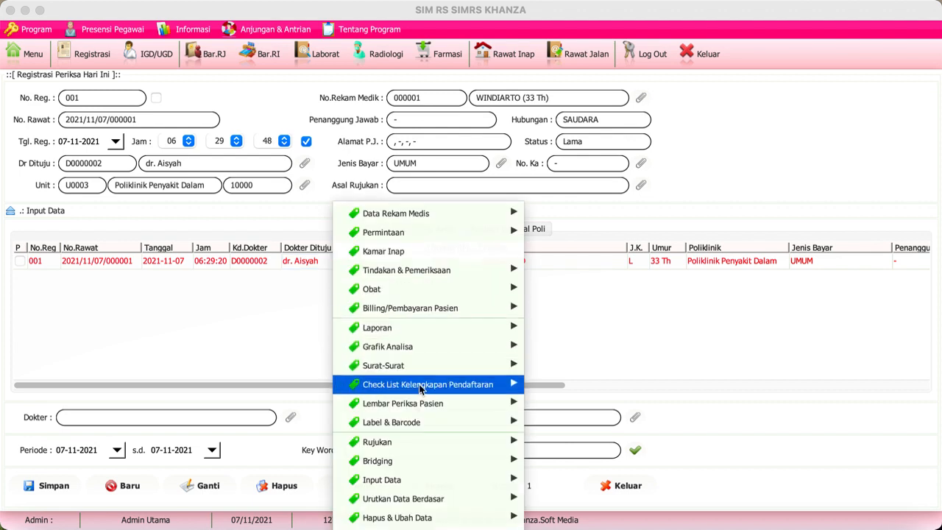
mouse_move(471, 462)
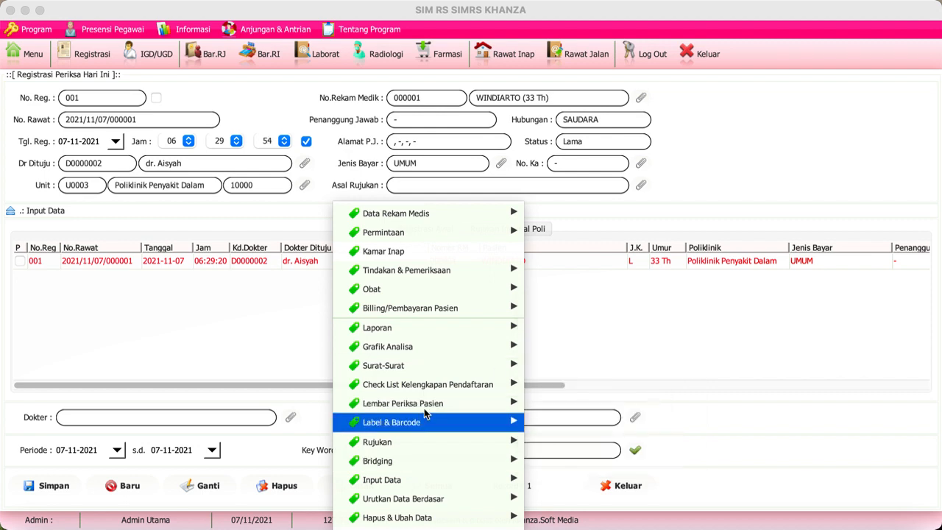
mouse_move(457, 214)
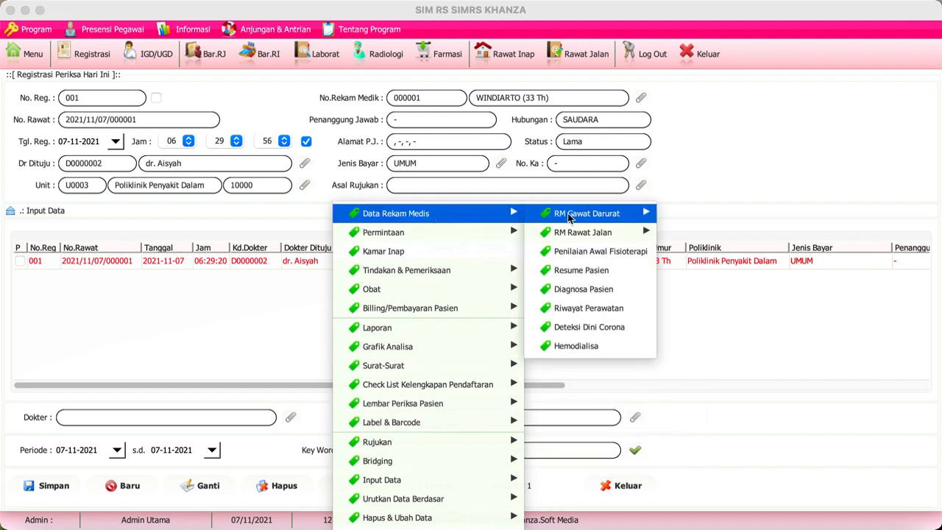
mouse_move(594, 217)
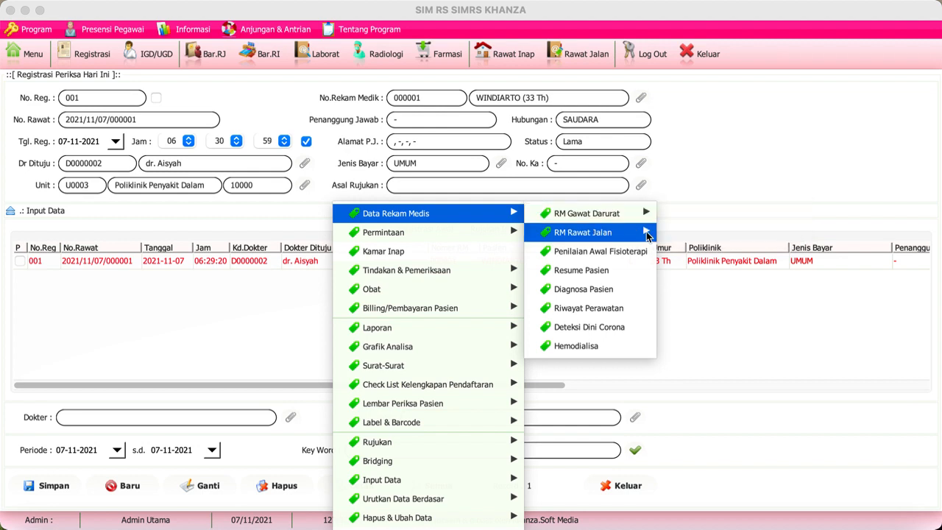
mouse_move(638, 234)
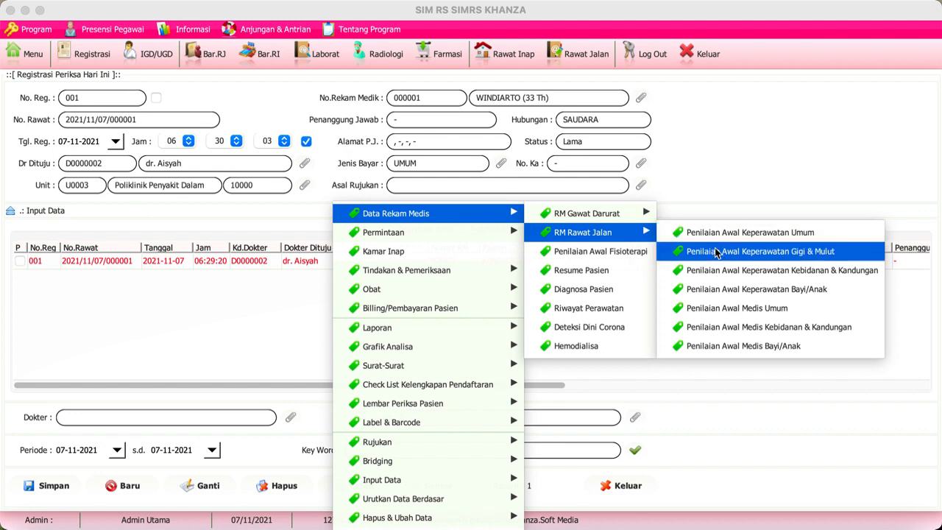
left_click(743, 308)
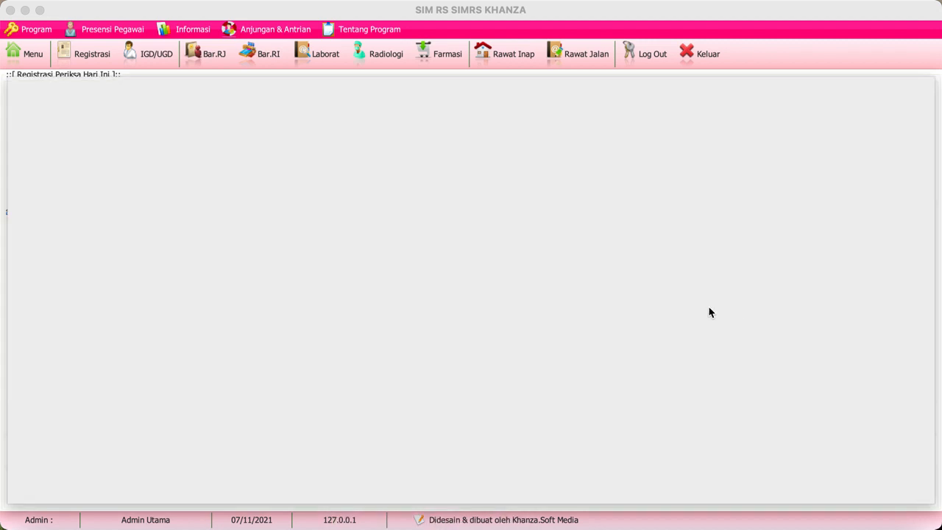
Look through the sections of the Penilaian Awal Medis Rawat Jalan Umum form and go back to the registration list
scroll(315, 311, "down", 10)
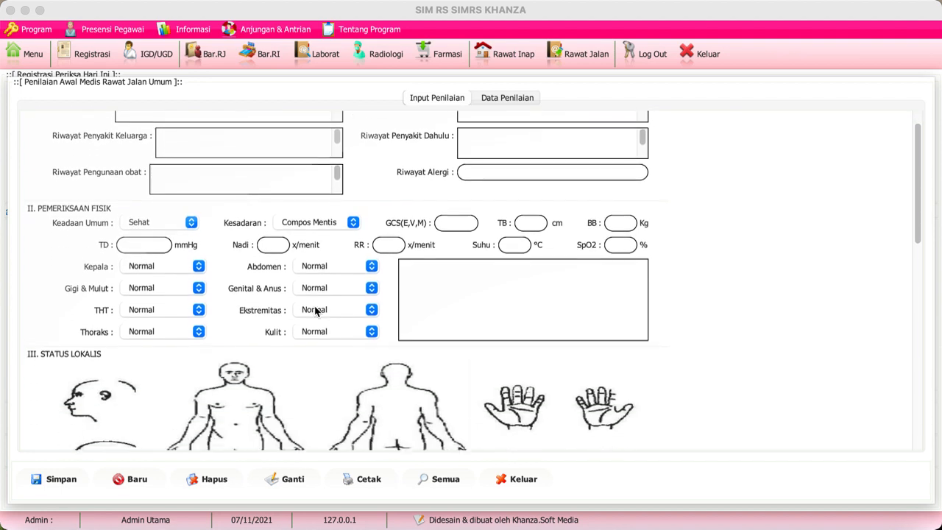
scroll(315, 311, "down", 5)
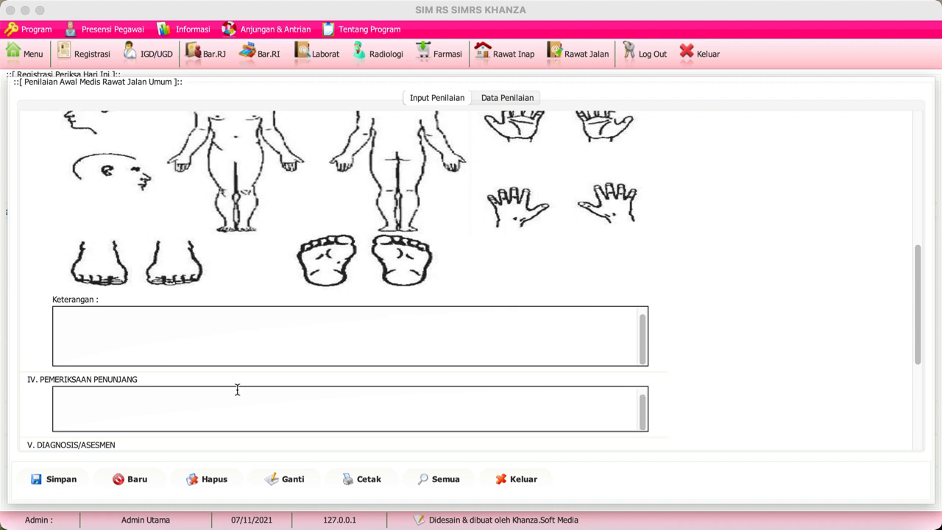
scroll(550, 289, "up", 8)
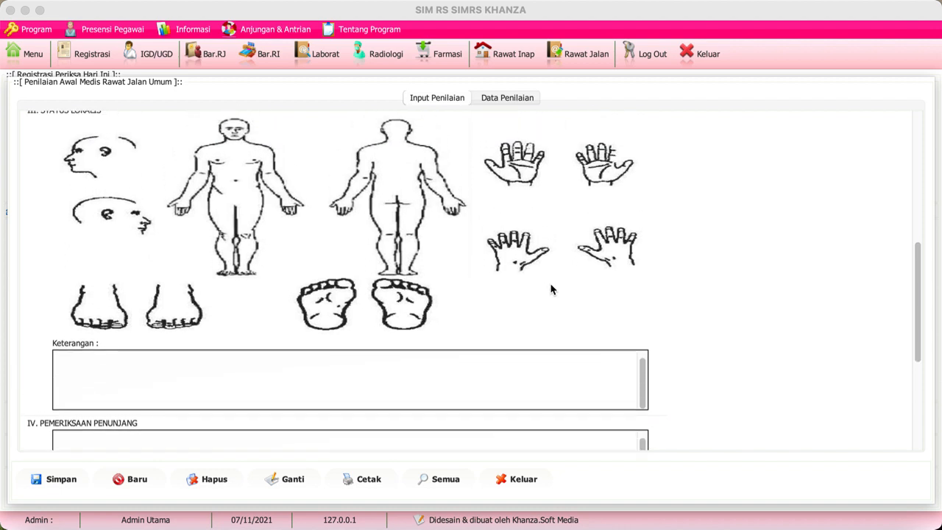
scroll(550, 287, "up", 2)
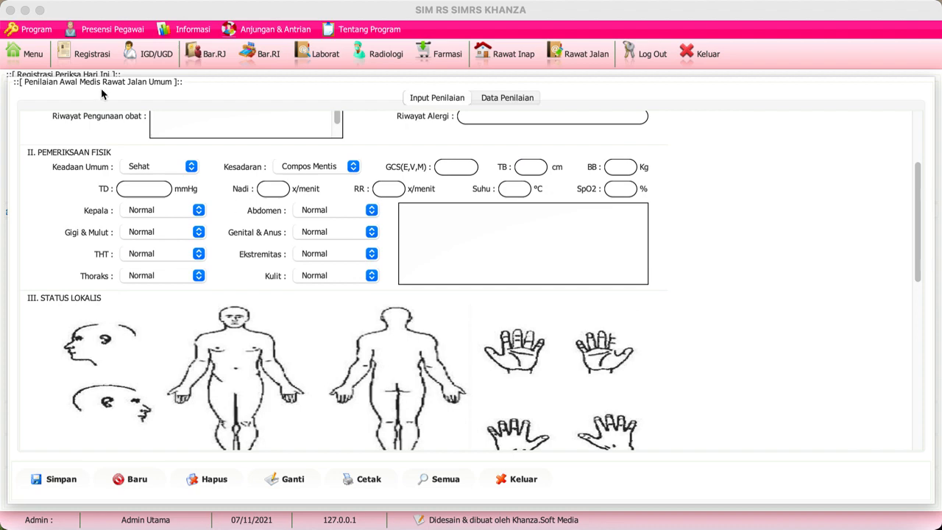
left_click(97, 57)
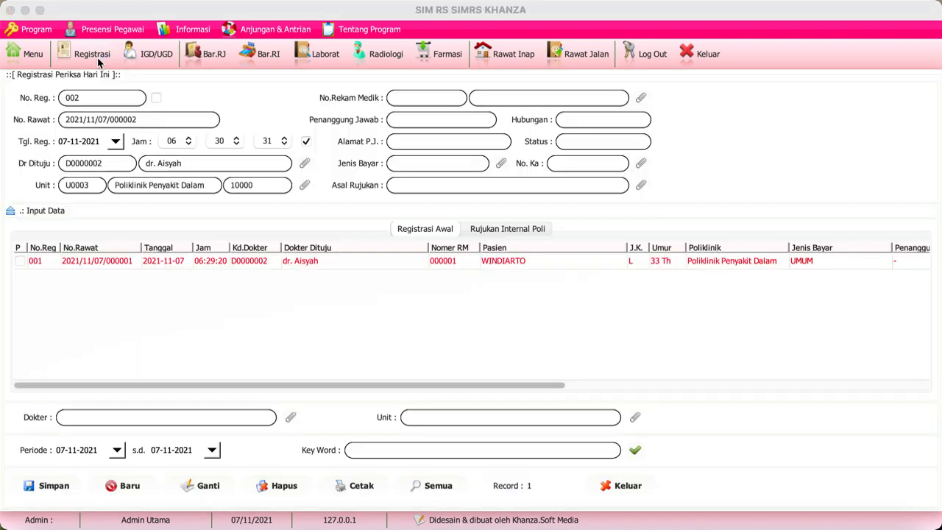
Preview the Surat Keterangan Sehat 1 letter for the saved registration and close it
left_click(349, 262)
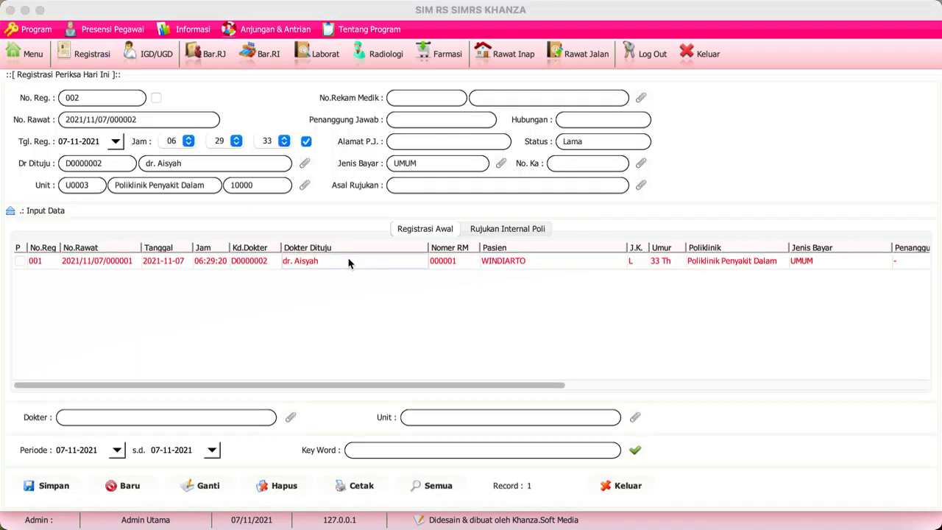
right_click(349, 263)
mouse_move(391, 273)
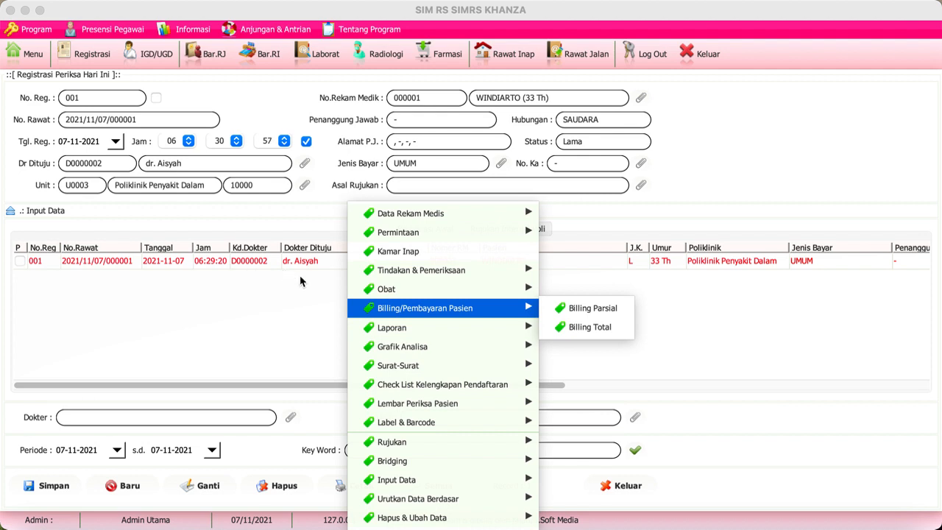
mouse_move(414, 365)
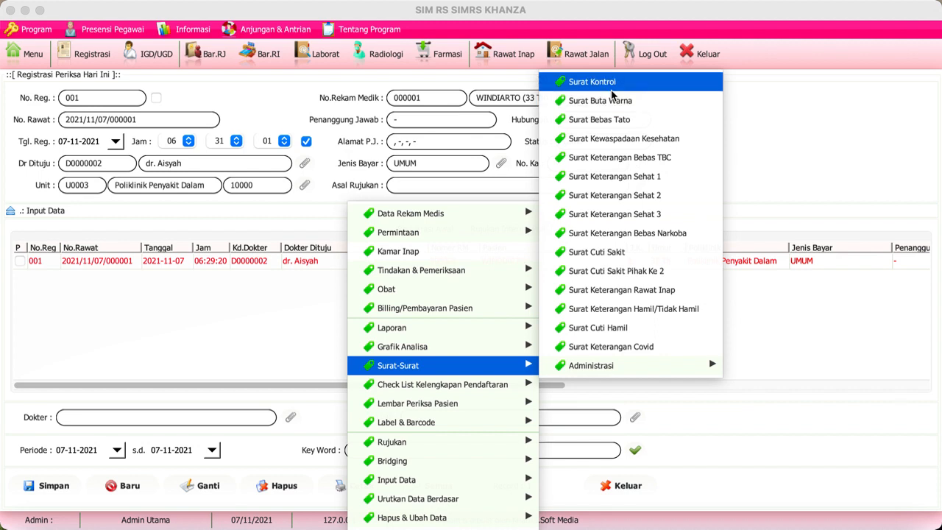
left_click(614, 177)
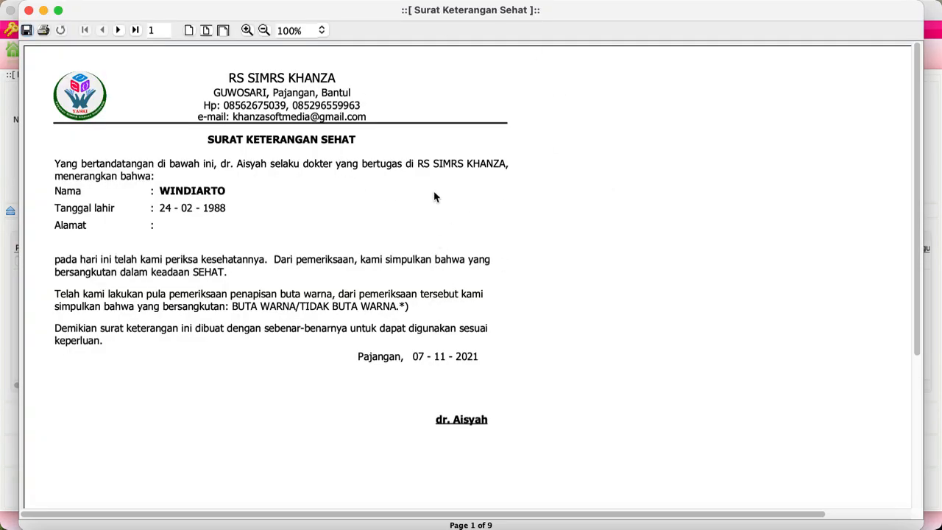
left_click(29, 10)
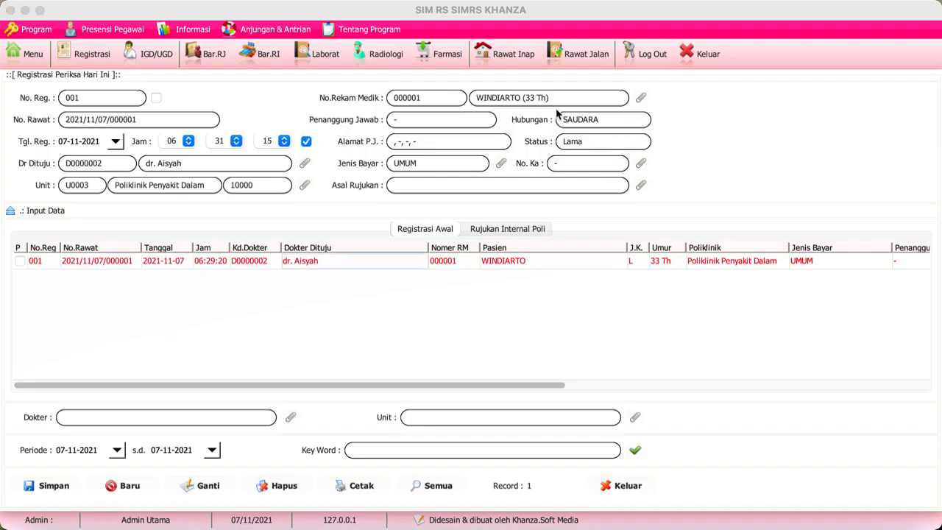
Preview the administrative Lembar Rawat Jalan sheet for the registration, look through the page, and close it
left_click(518, 261)
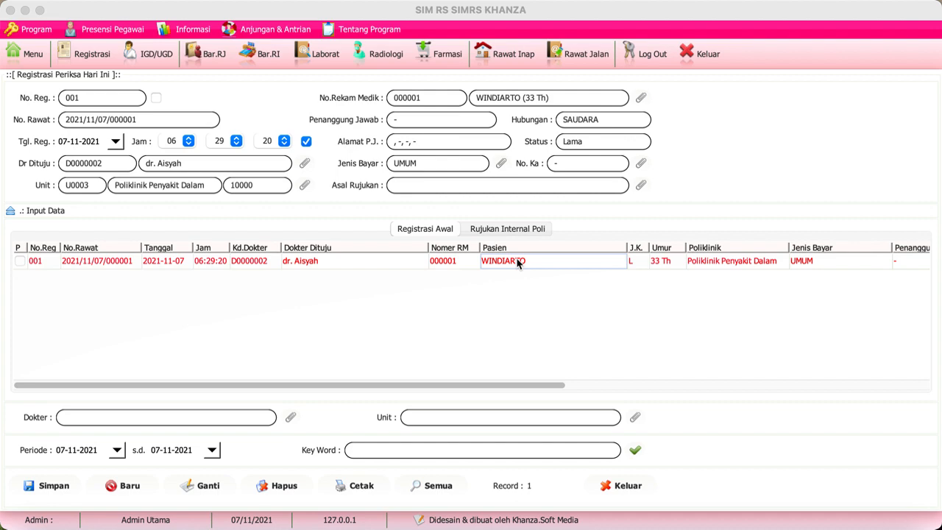
right_click(518, 262)
mouse_move(669, 355)
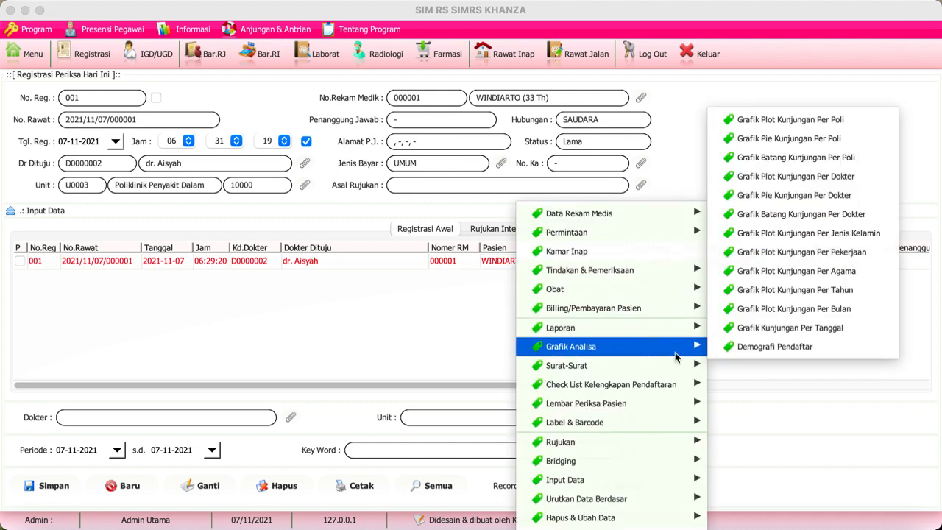
mouse_move(691, 366)
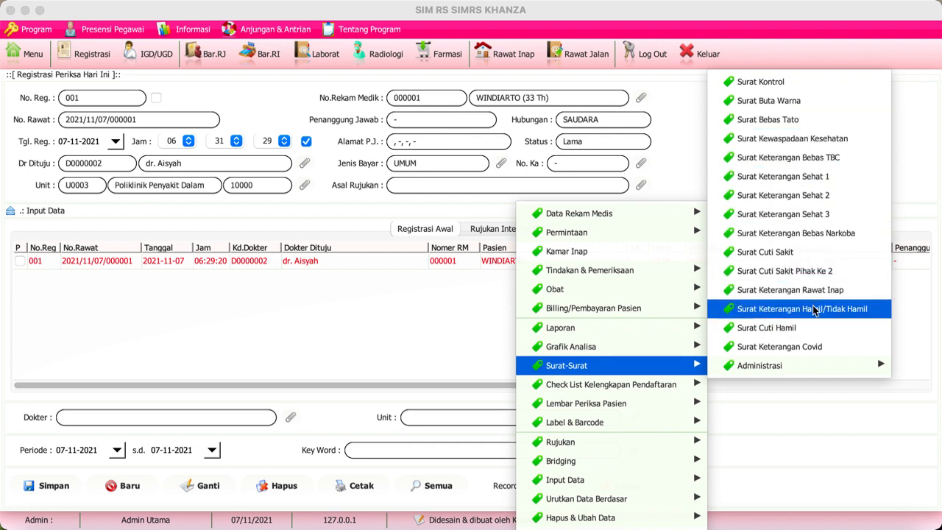
mouse_move(820, 367)
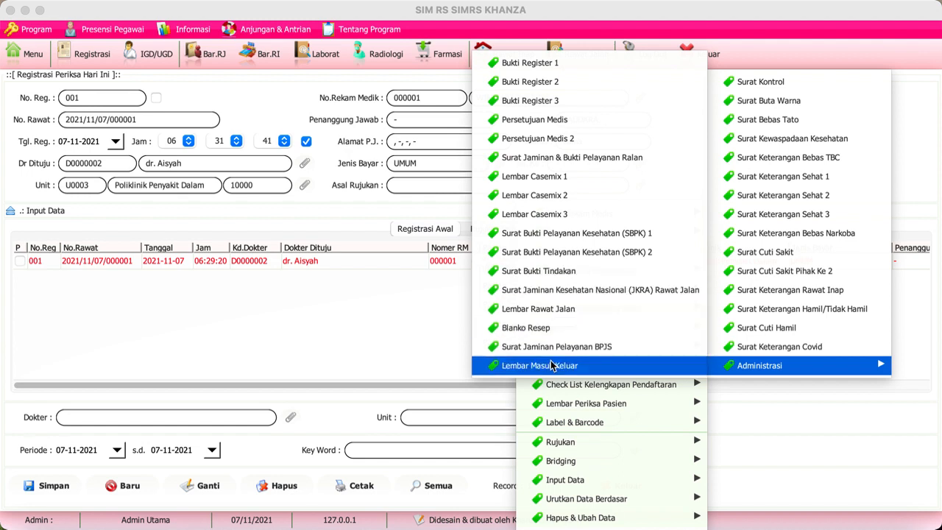
left_click(545, 310)
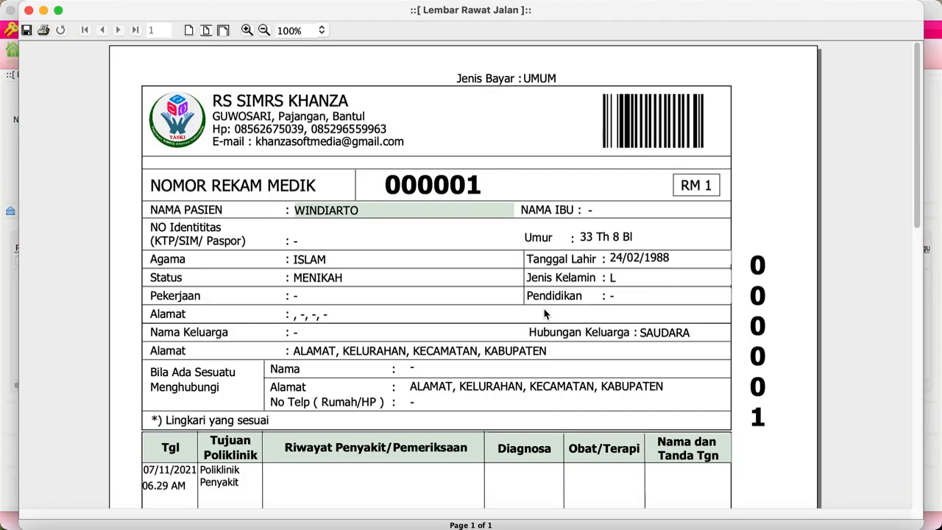
scroll(526, 265, "down", 3)
scroll(522, 265, "down", 5)
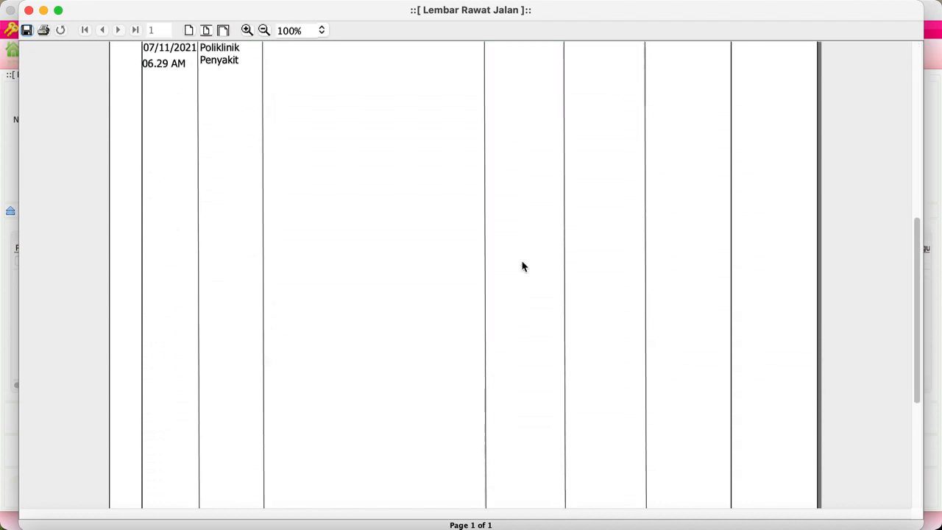
scroll(522, 265, "up", 4)
scroll(515, 264, "up", 2)
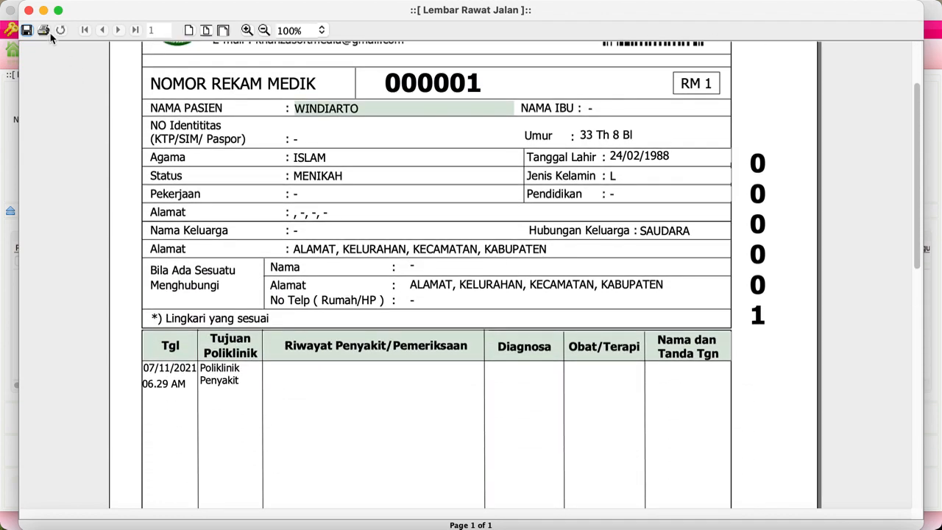
left_click(29, 11)
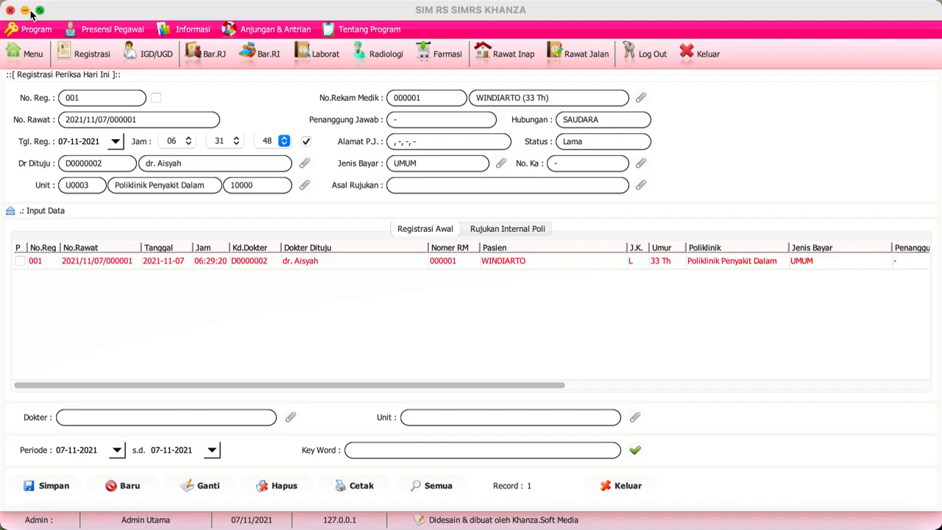
Preview the administrative Lembar Masuk Keluar sheet for the registration, look through the page, and close it
right_click(525, 260)
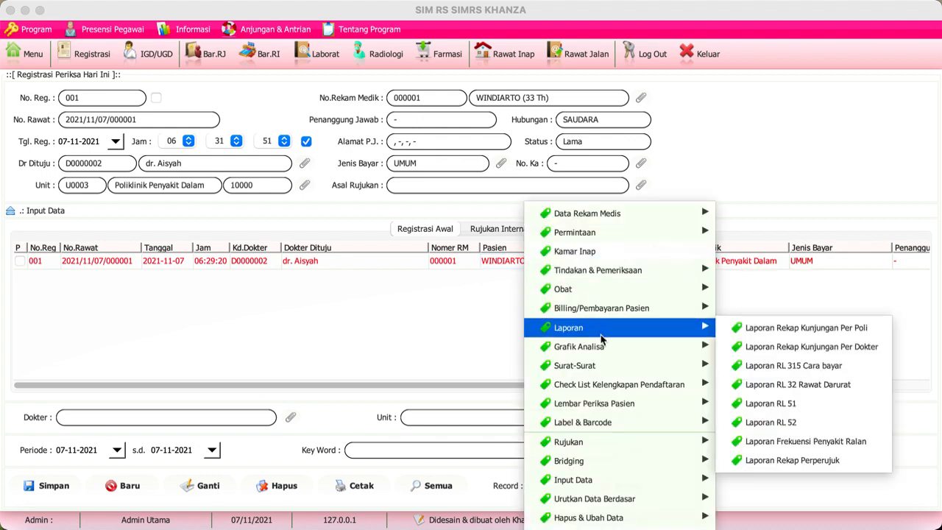
mouse_move(603, 347)
mouse_move(625, 368)
mouse_move(752, 372)
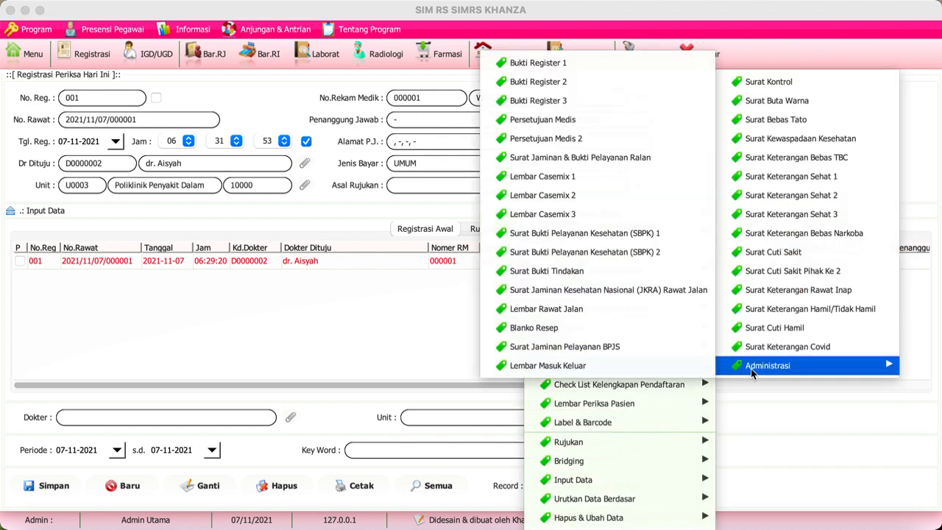
left_click(655, 366)
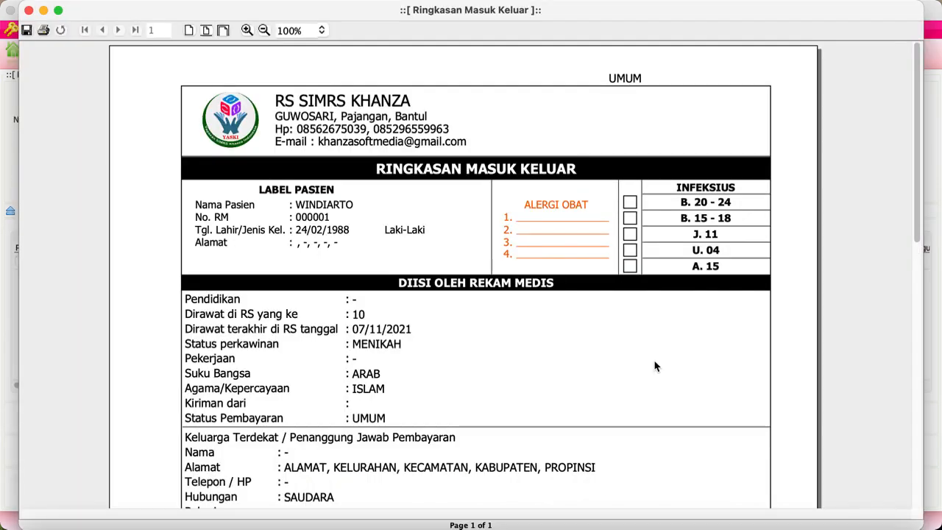
scroll(591, 311, "down", 5)
scroll(590, 312, "down", 10)
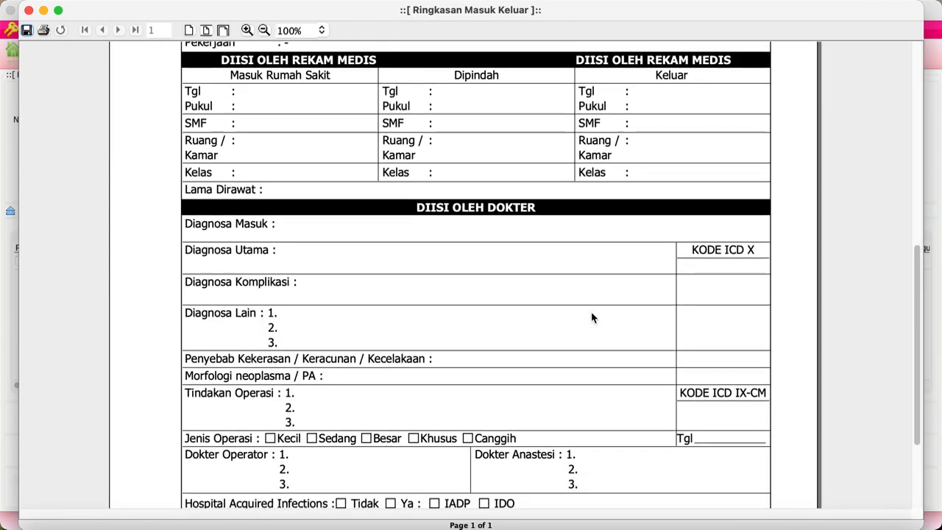
scroll(591, 317, "up", 15)
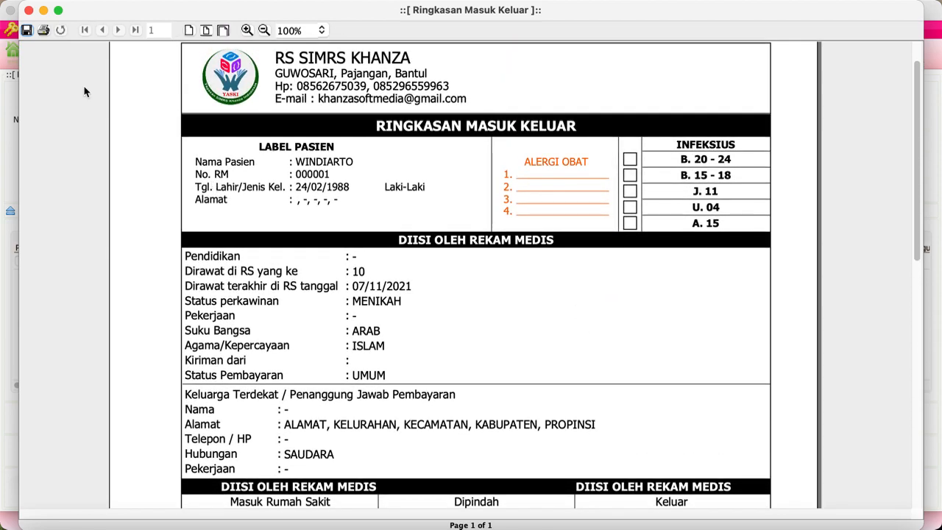
left_click(29, 10)
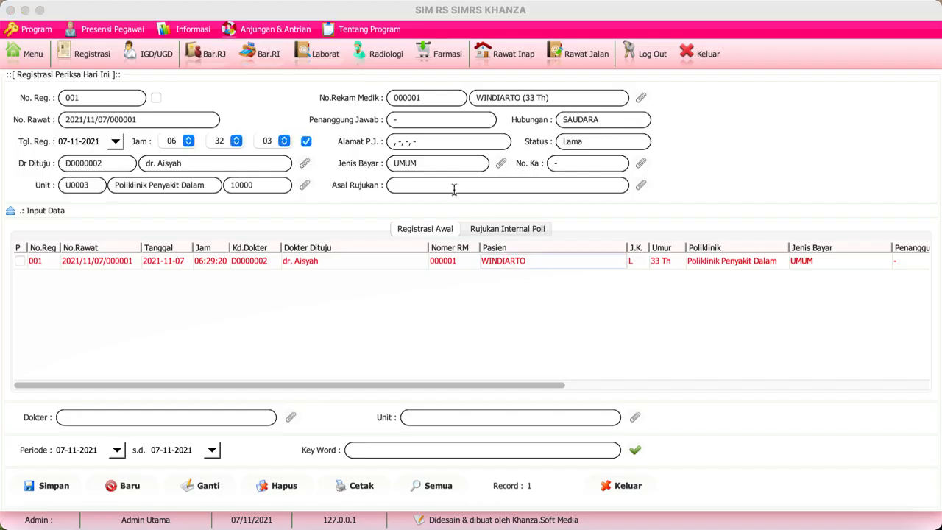
Preview the Label Tracker 1 label for the saved registration, enlarge it to 250%, and close it
right_click(502, 262)
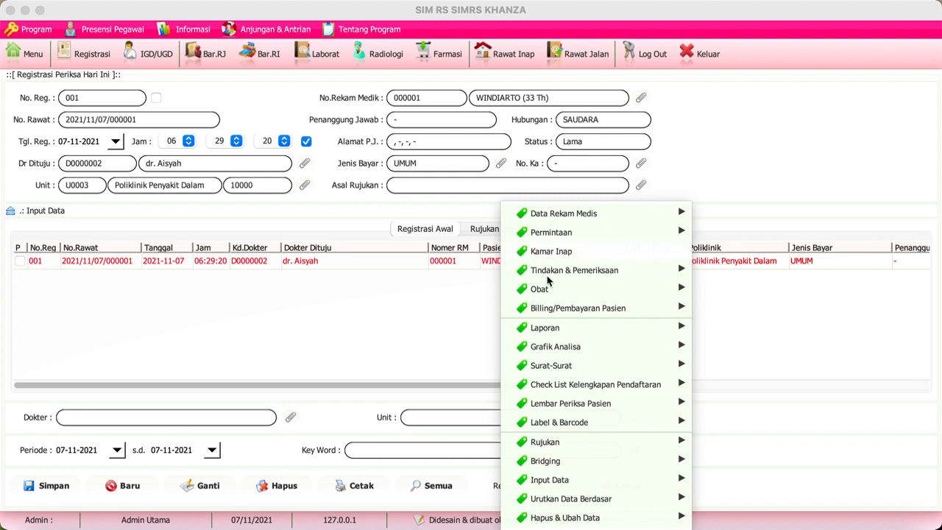
mouse_move(593, 375)
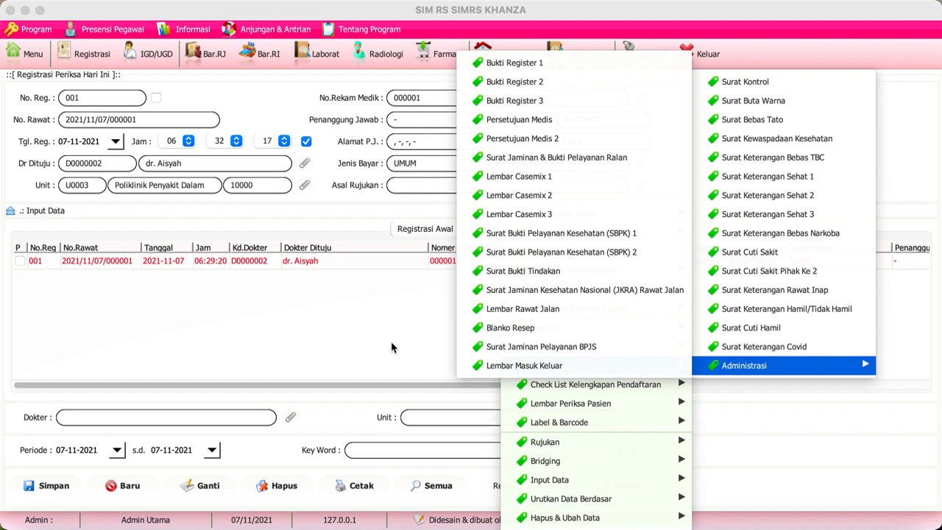
mouse_move(616, 459)
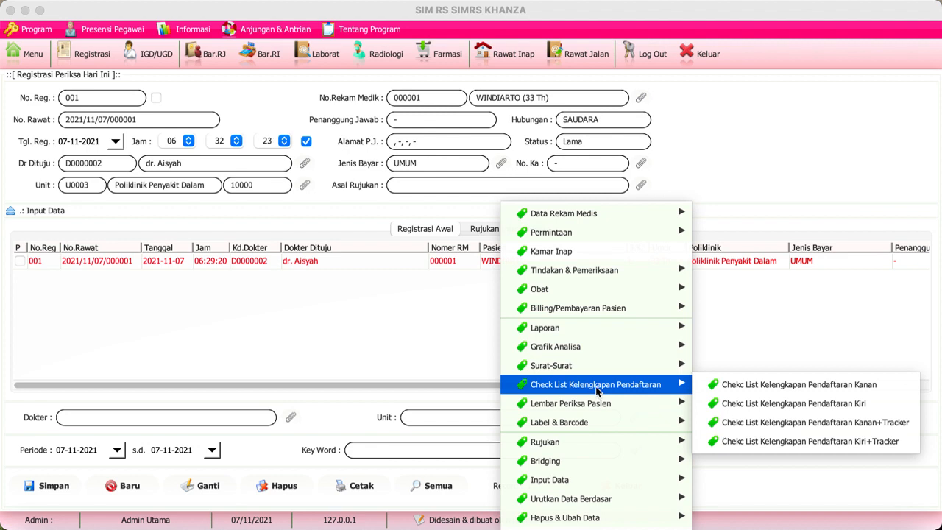
mouse_move(594, 424)
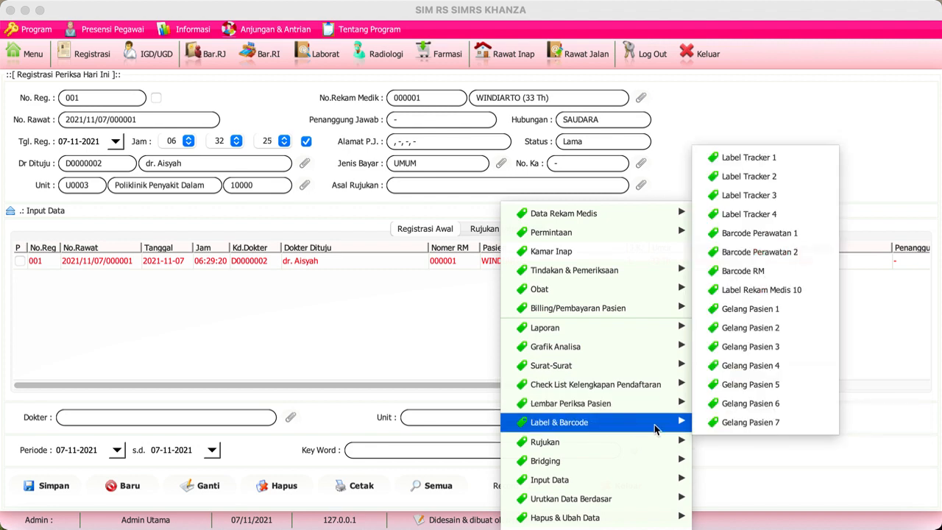
left_click(747, 163)
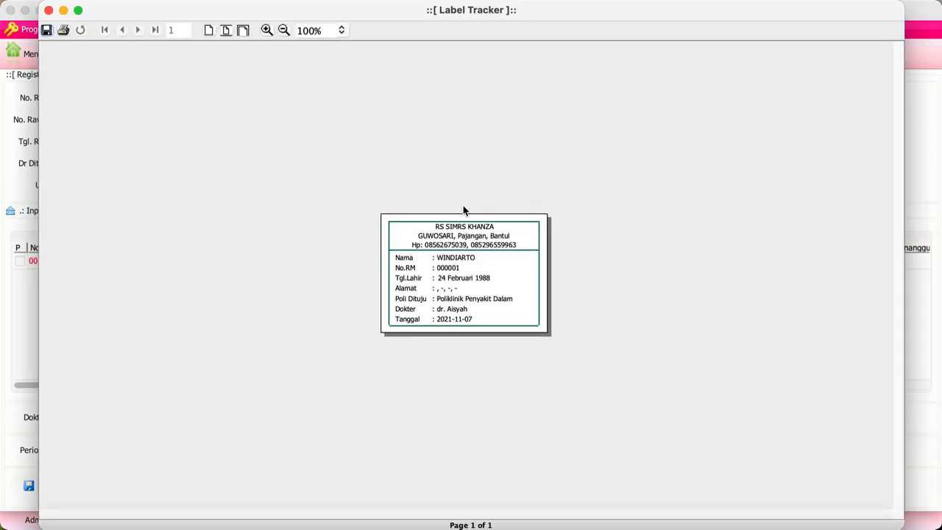
left_click(266, 31)
left_click(266, 30)
left_click(265, 30)
left_click(266, 31)
left_click(265, 30)
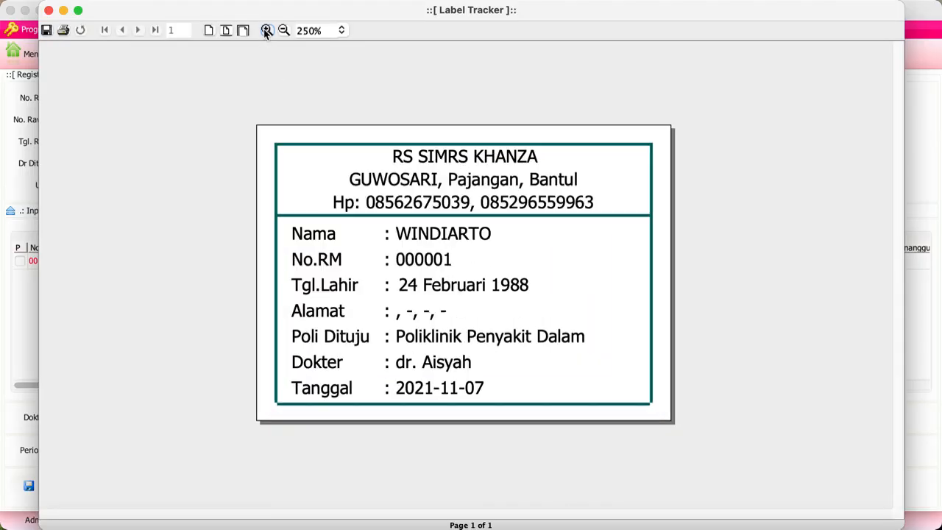
left_click(49, 10)
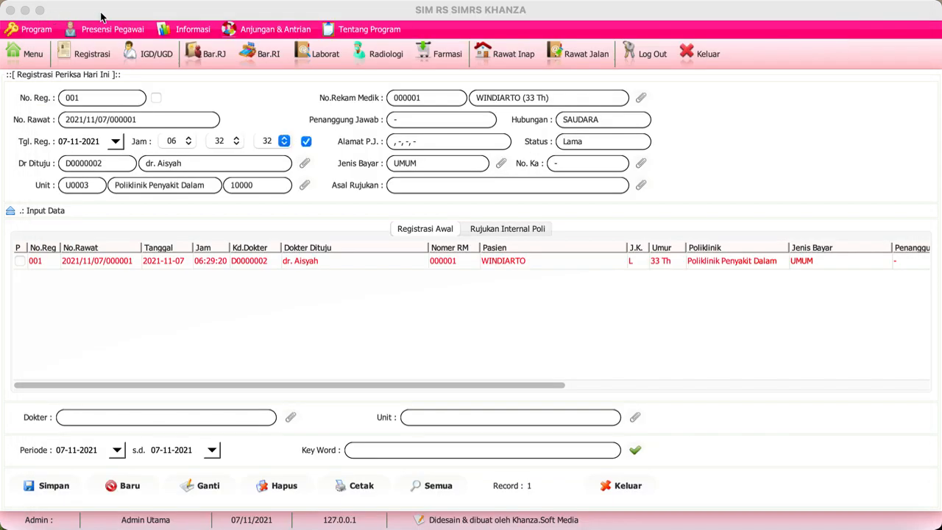
Look through the Rujukan, Input Data and Hapus & Ubah Data options available for the registration
right_click(497, 263)
mouse_move(619, 400)
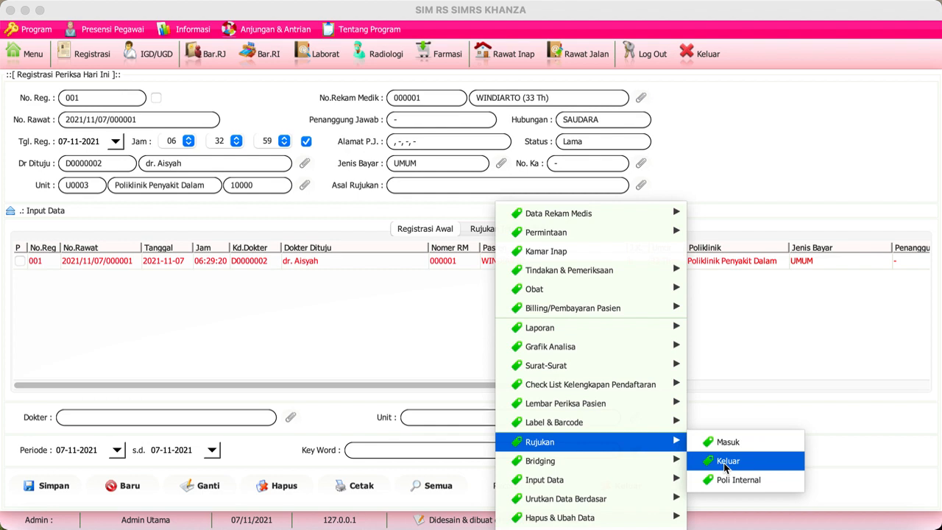
mouse_move(582, 459)
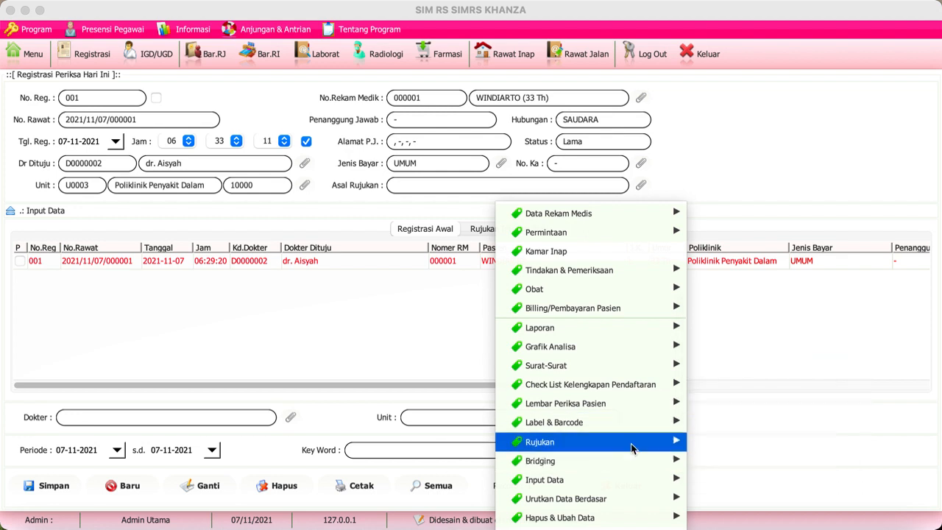
mouse_move(621, 482)
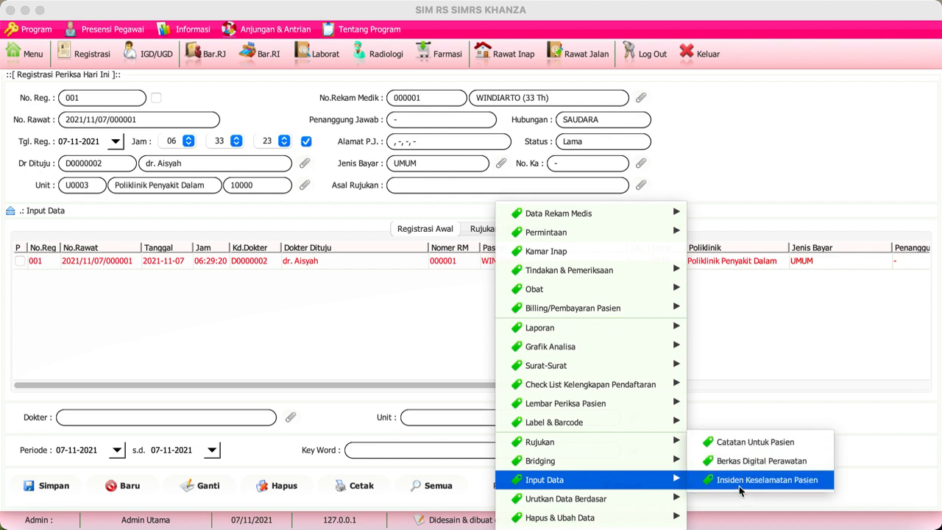
mouse_move(625, 524)
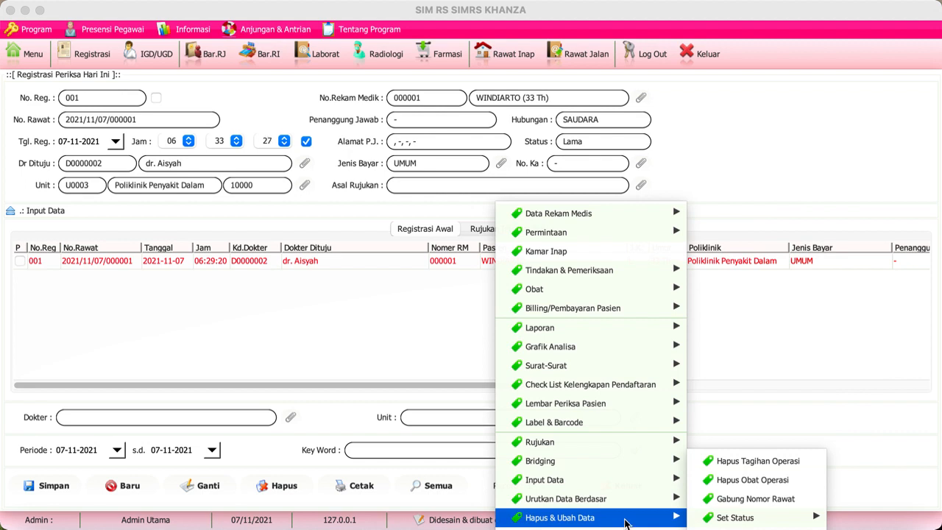
mouse_move(617, 503)
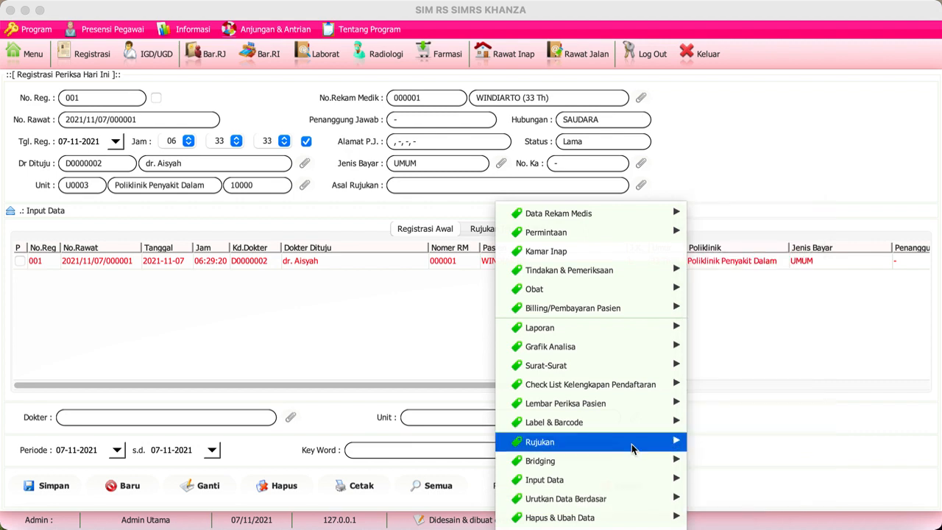
left_click(333, 317)
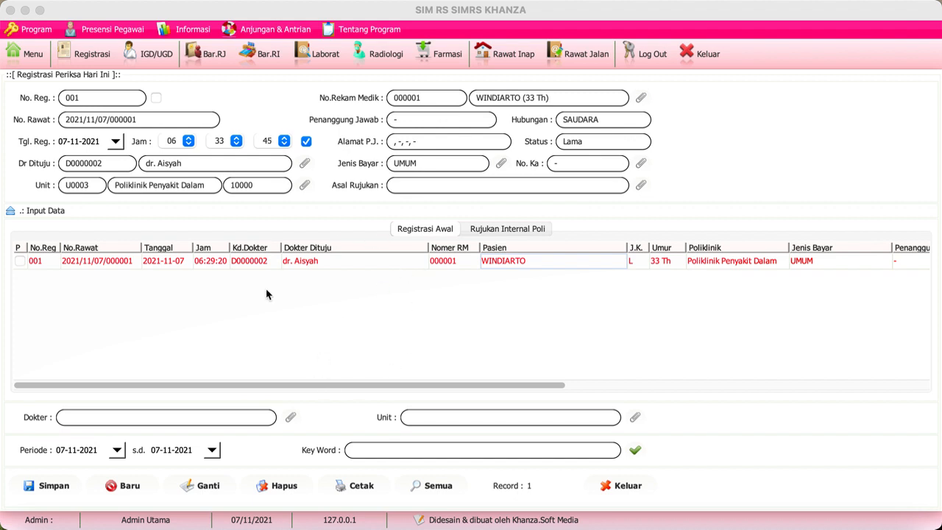
Search the main menu for "mutasi", view the Mutasi Berkas RM module, and return to the main menu
left_click(33, 56)
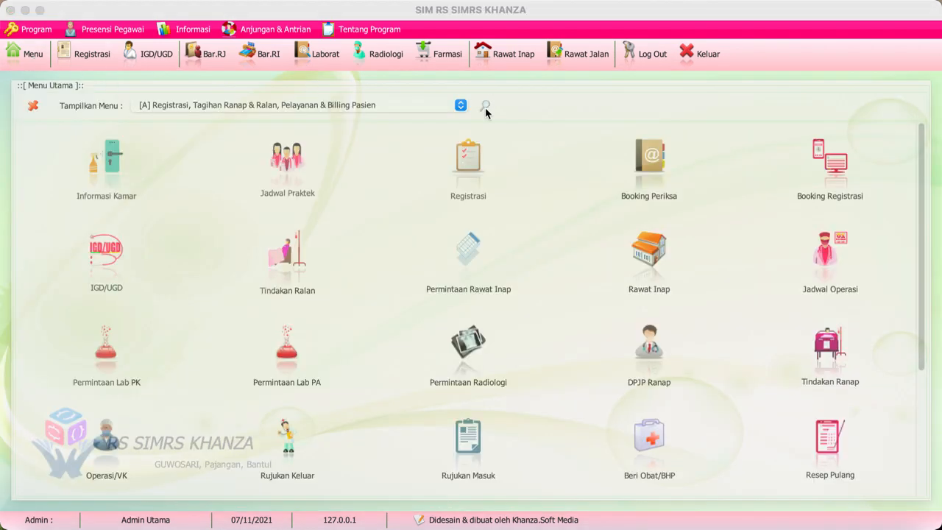
left_click(484, 108)
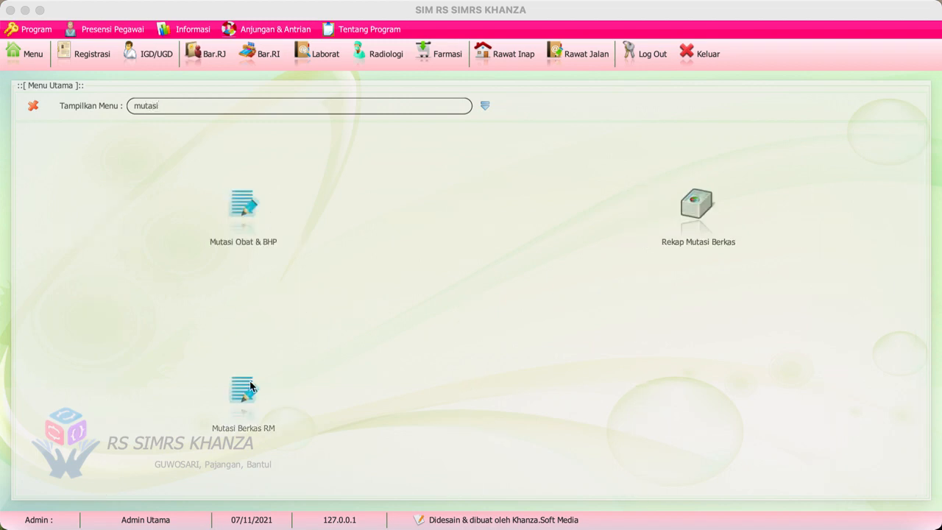
left_click(254, 393)
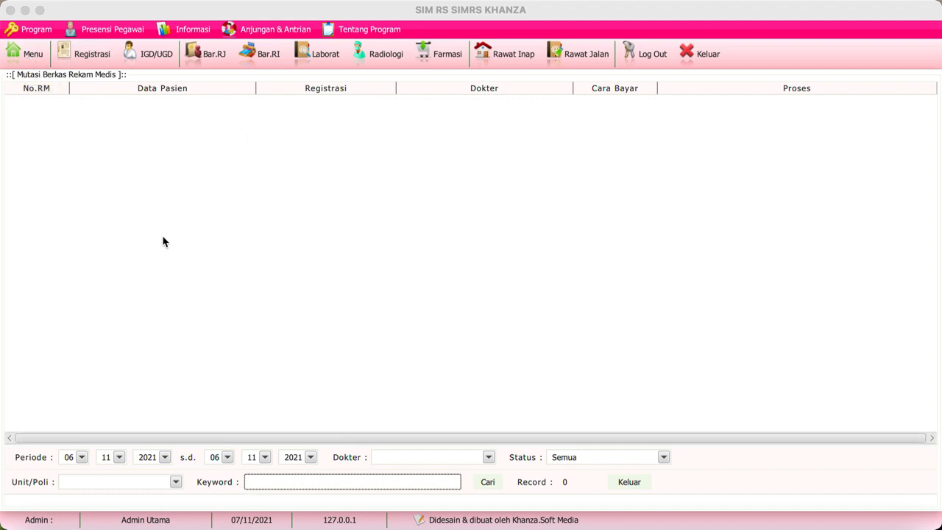
left_click(33, 59)
left_click(33, 59)
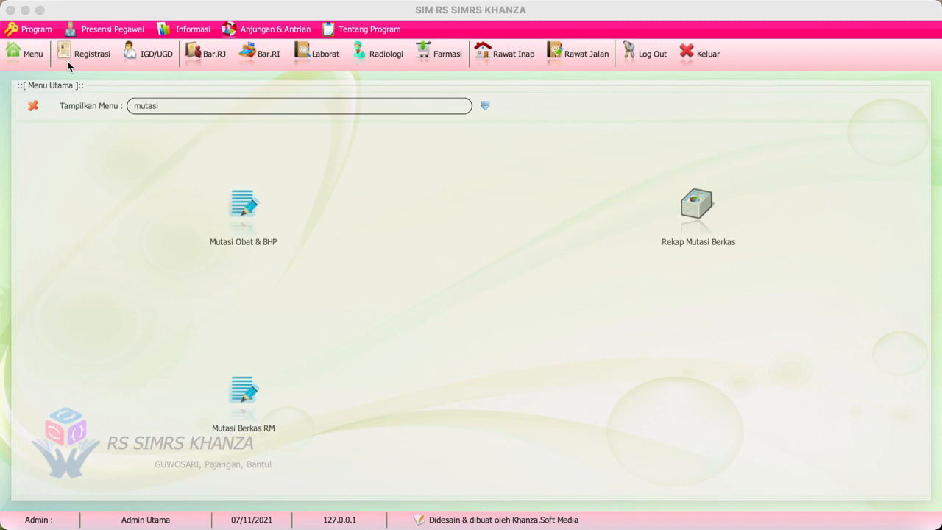
Check the saved registration in the Registrasi and Rawat Jalan lists, and view the IGD/UGD registration list
left_click(87, 54)
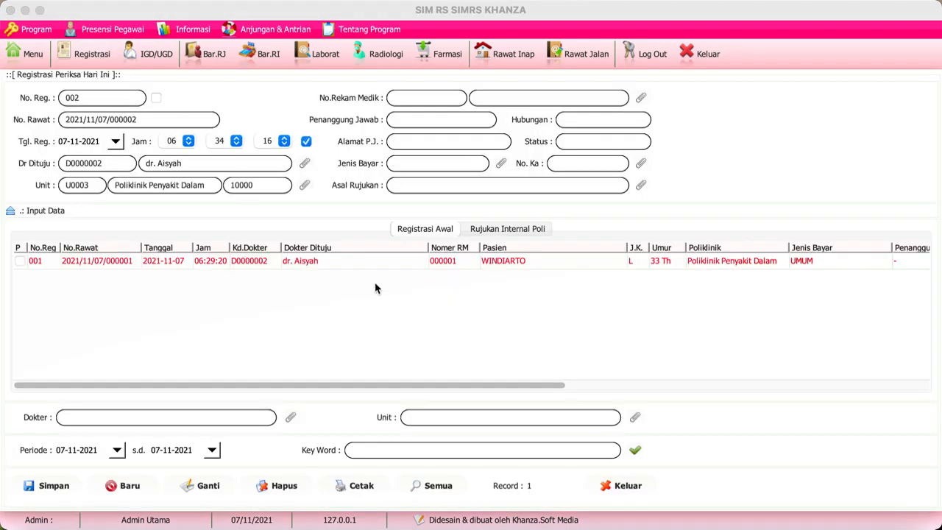
left_click(410, 267)
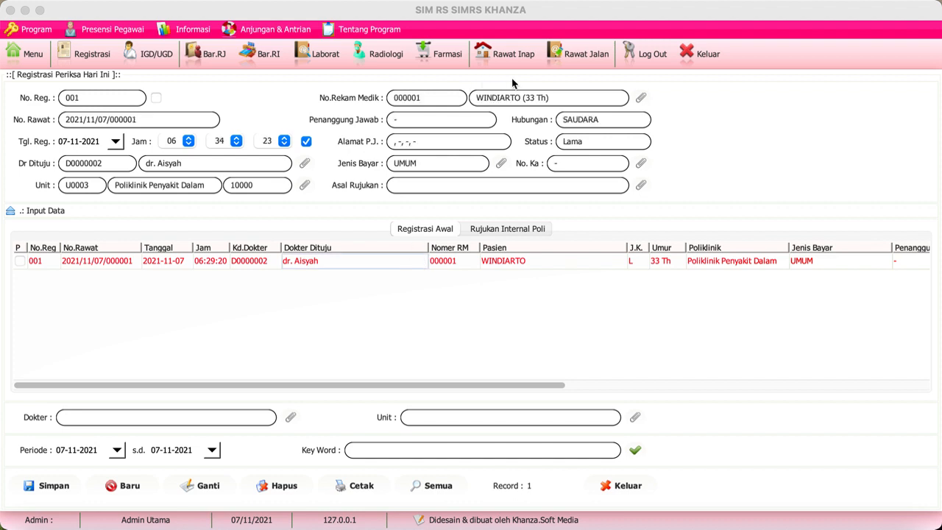
left_click(574, 55)
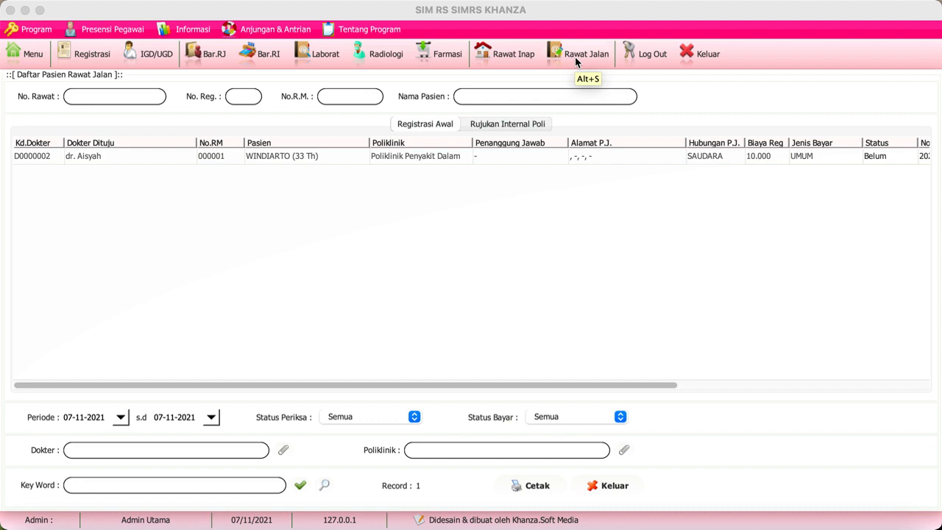
left_click(580, 53)
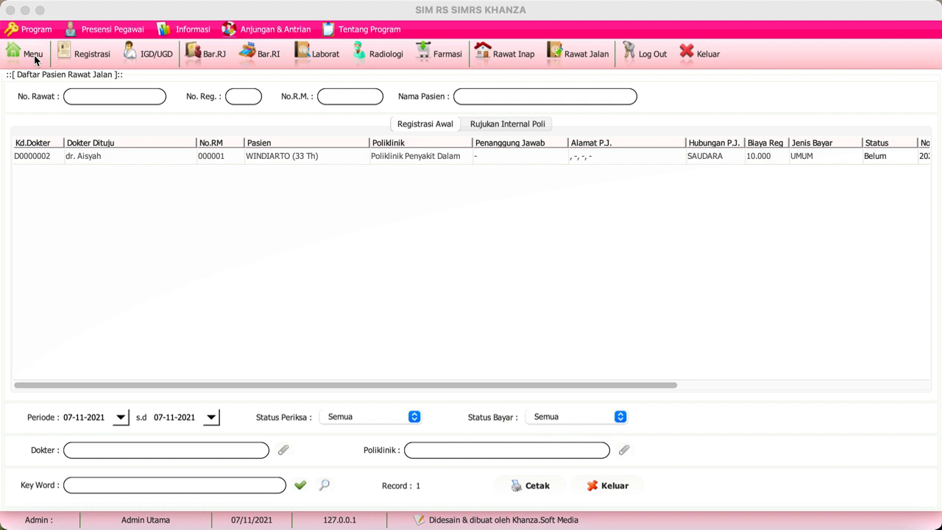
left_click(167, 56)
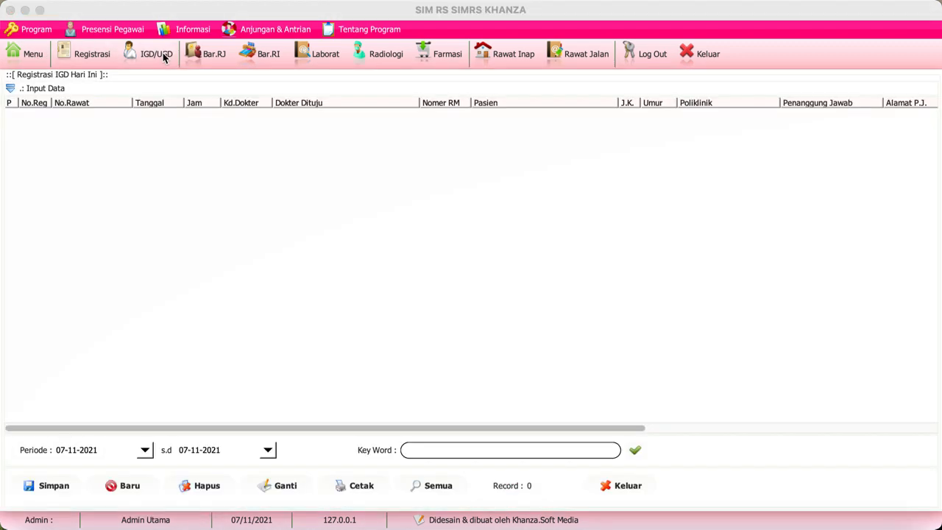
In a new registration, clear the keyword filter in the patient data and choose the second listed patient
left_click(87, 54)
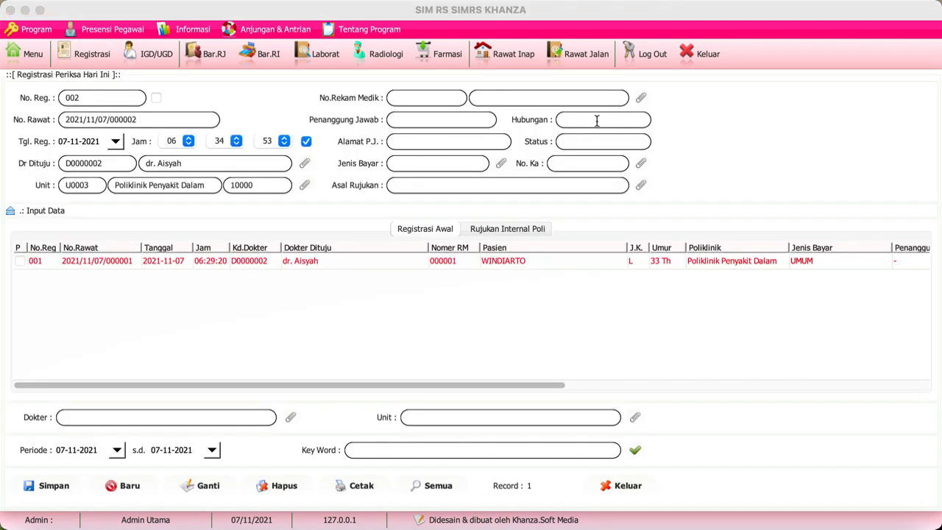
left_click(641, 97)
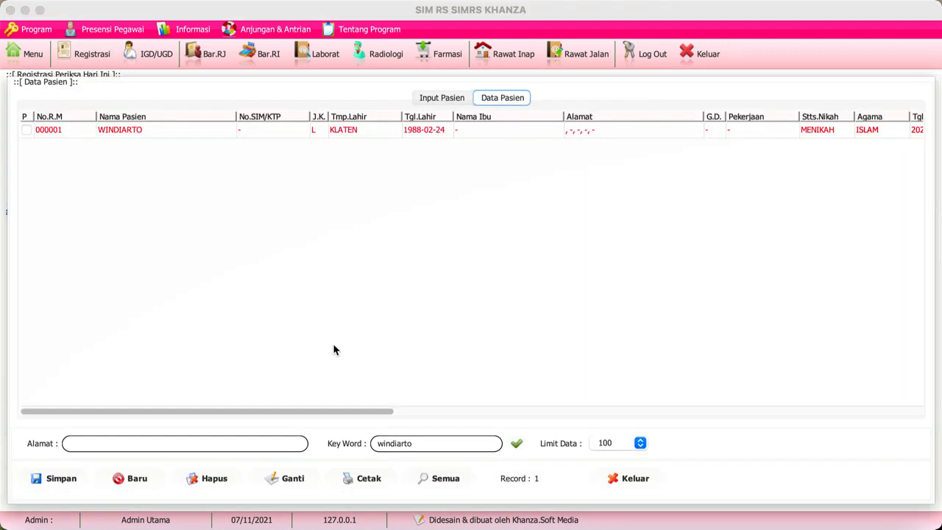
left_click(421, 446)
key("BackSpace")
key("BackSpace")
key("BackSpace")
key("BackSpace")
key("BackSpace")
key("BackSpace")
key("BackSpace")
key("BackSpace")
key("BackSpace")
left_click(517, 443)
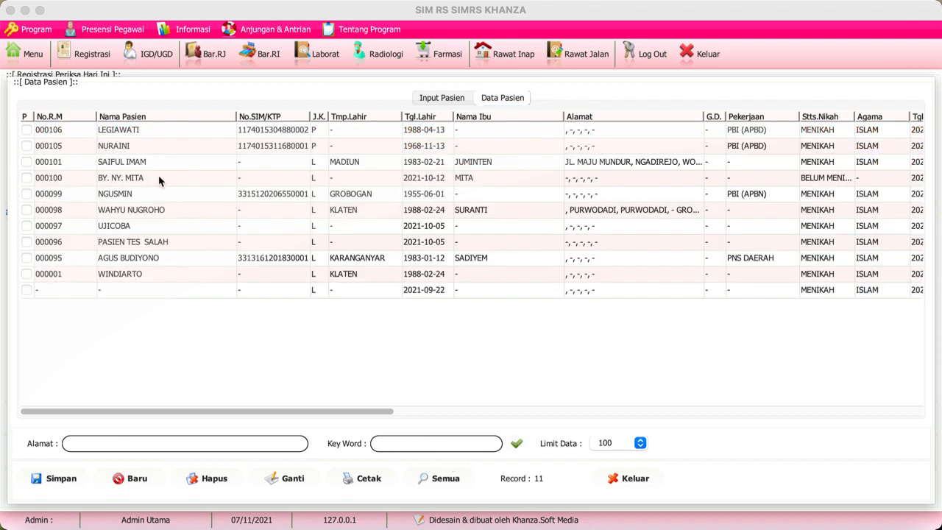
left_click(152, 150)
double_click(152, 150)
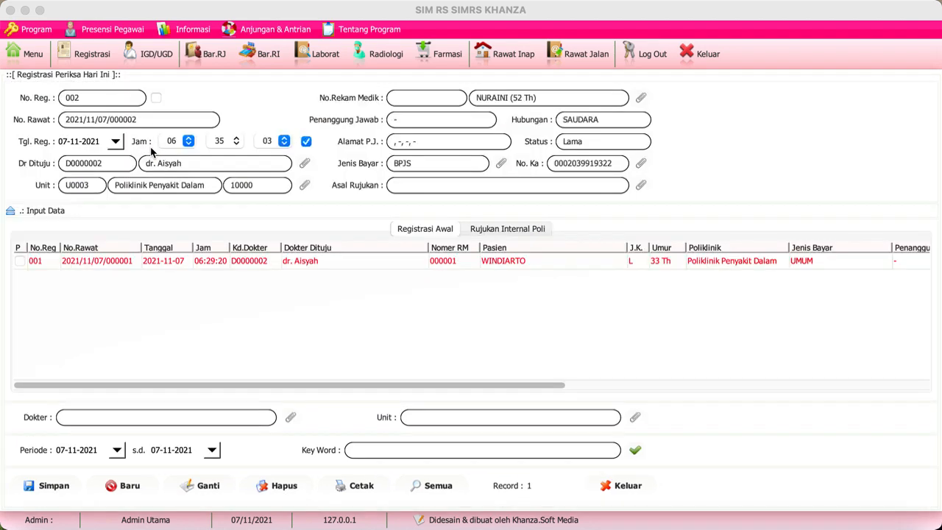
Set the registration's unit to IGD and save the registration
left_click(306, 187)
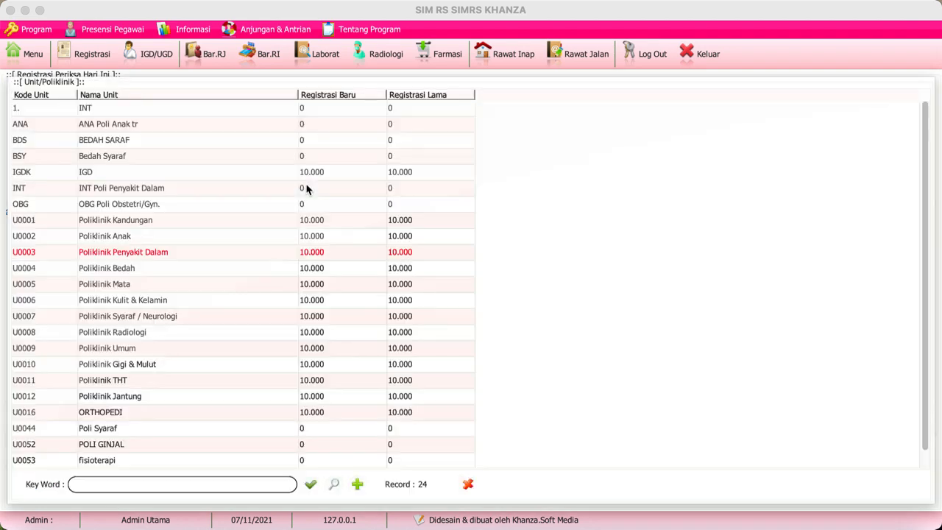
left_click(118, 177)
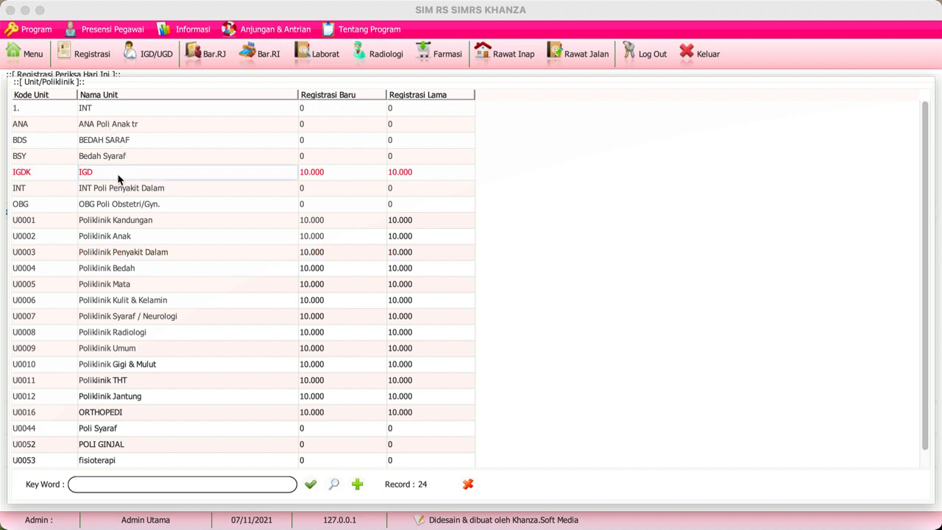
double_click(118, 176)
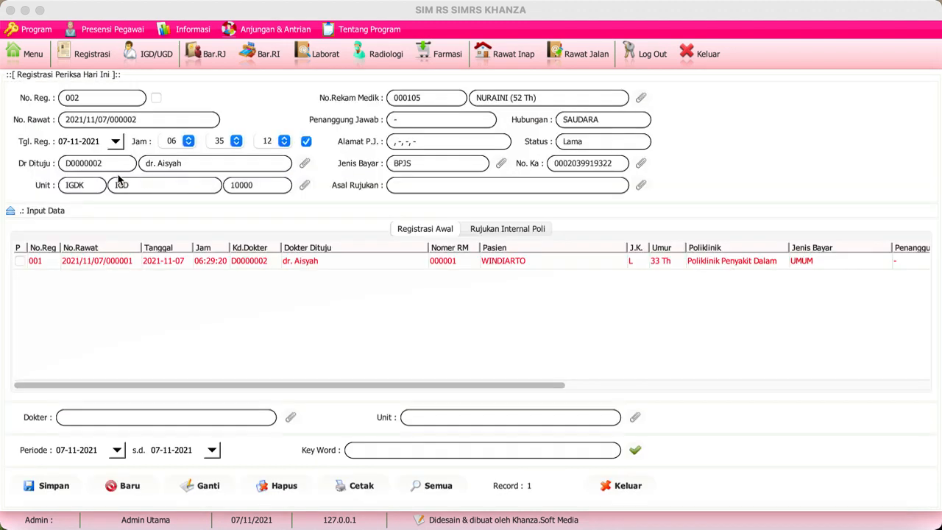
left_click(55, 489)
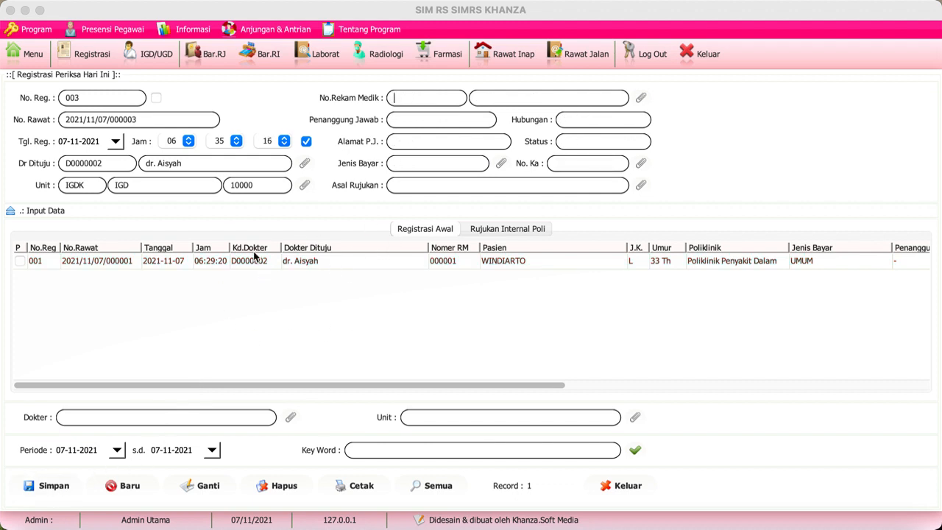
Check the new patient in the IGD/UGD registration list and display the Rawat Jalan patient list
left_click(153, 54)
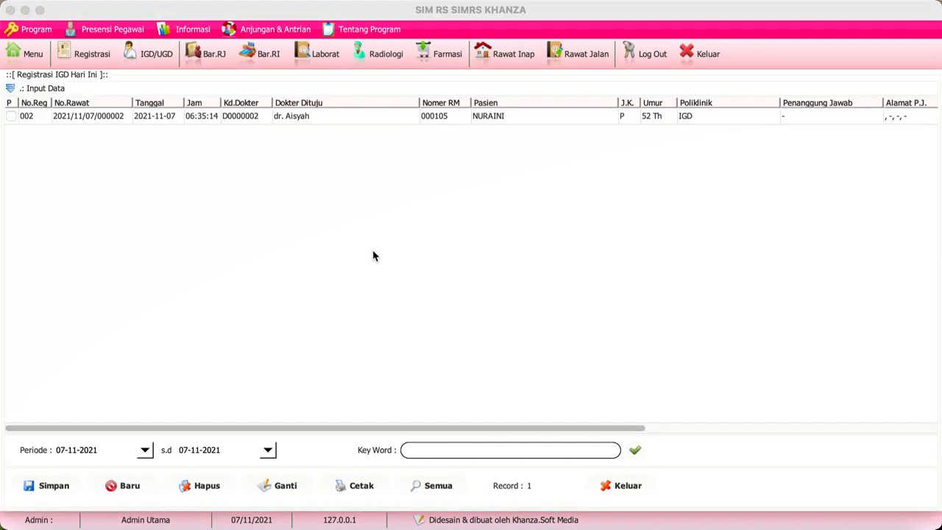
left_click(263, 119)
left_click(595, 55)
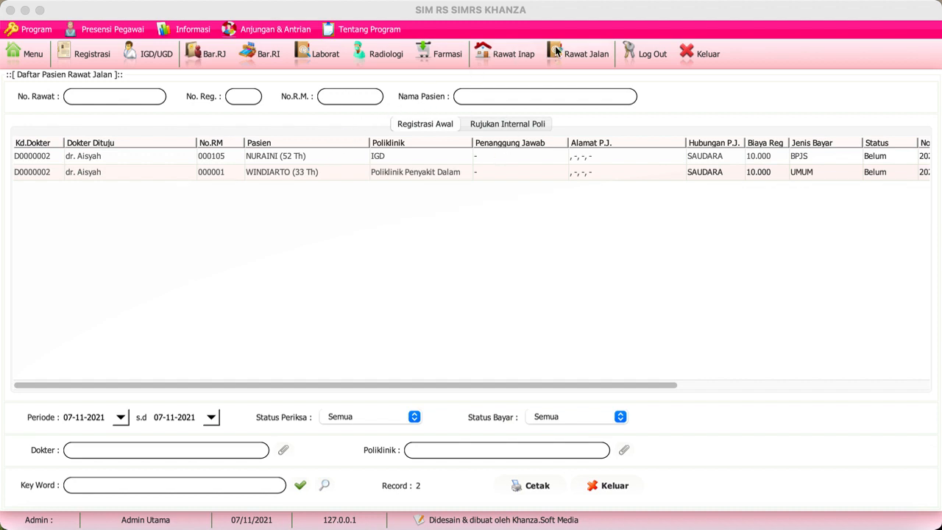
Try to admit the IGD patient to inpatient bed K1.01, Kamar Kelas I, with initial diagnosis k30
double_click(273, 162)
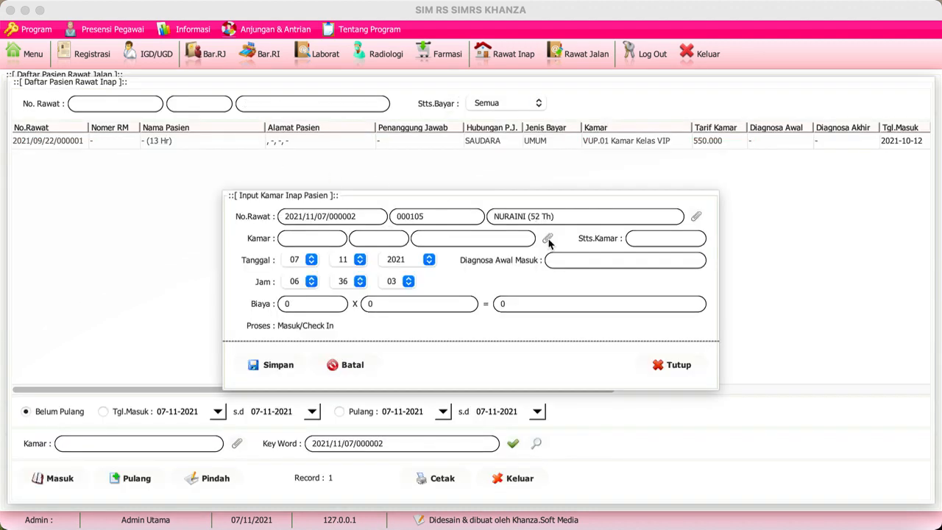
left_click(547, 239)
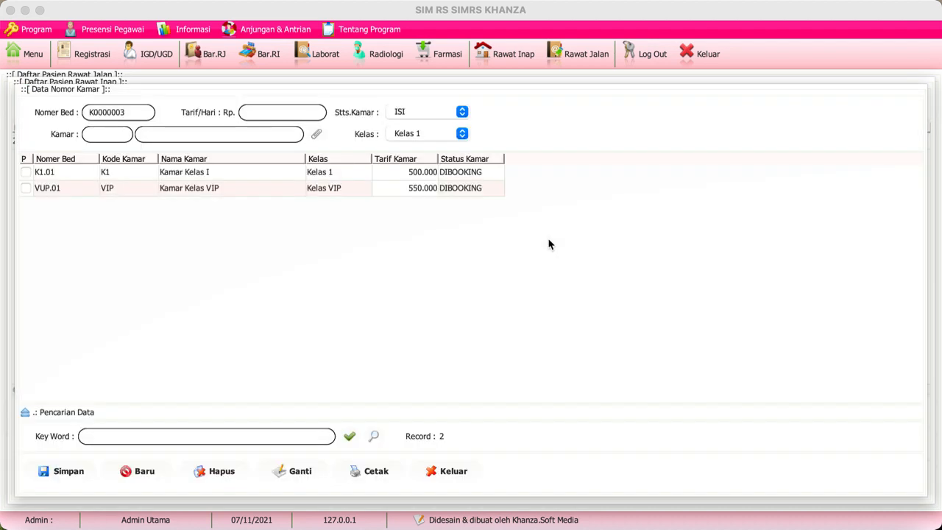
double_click(214, 189)
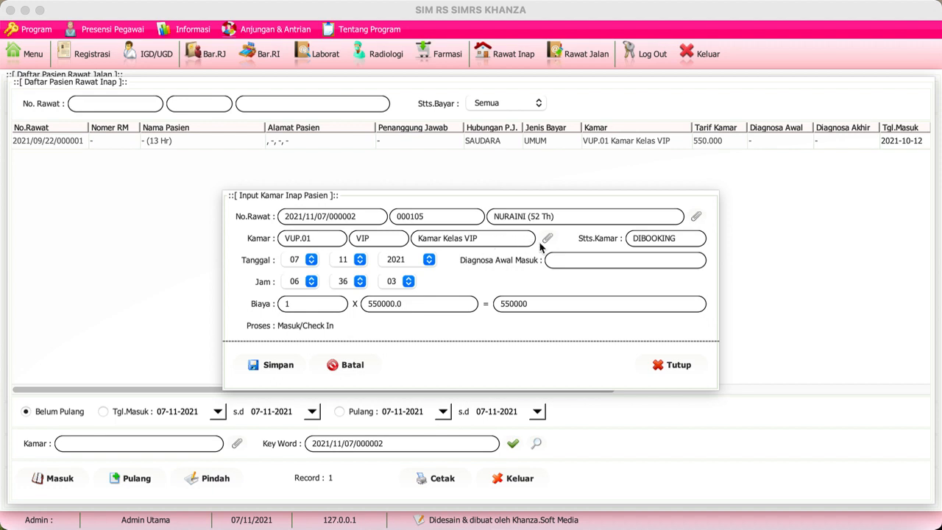
left_click(547, 239)
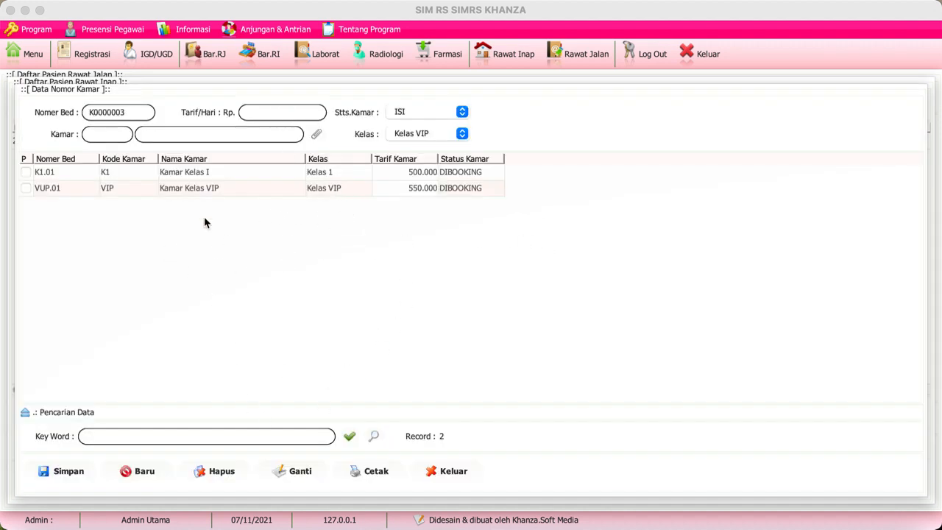
left_click(240, 178)
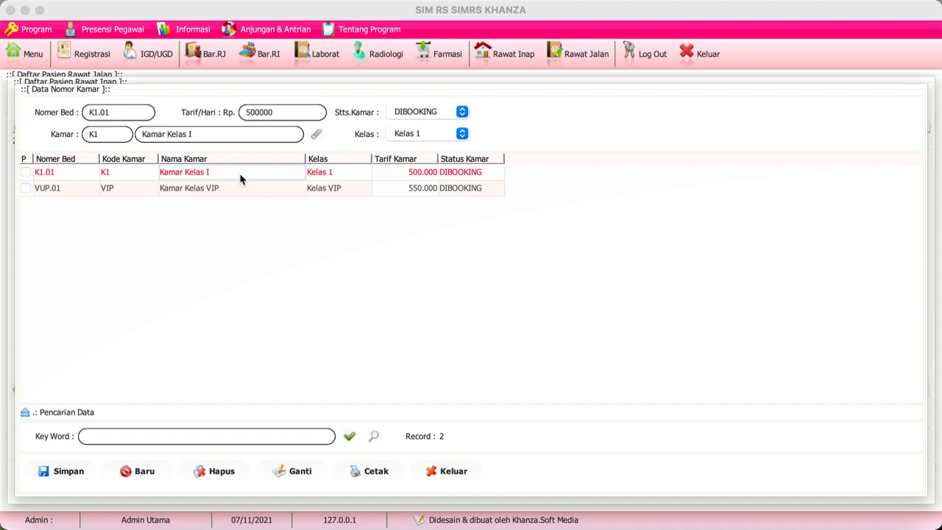
double_click(240, 178)
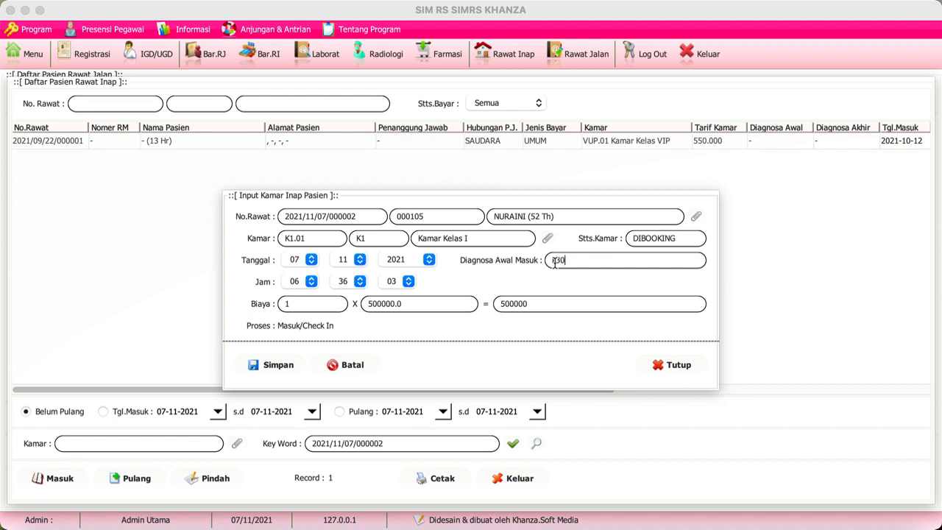
left_click(280, 367)
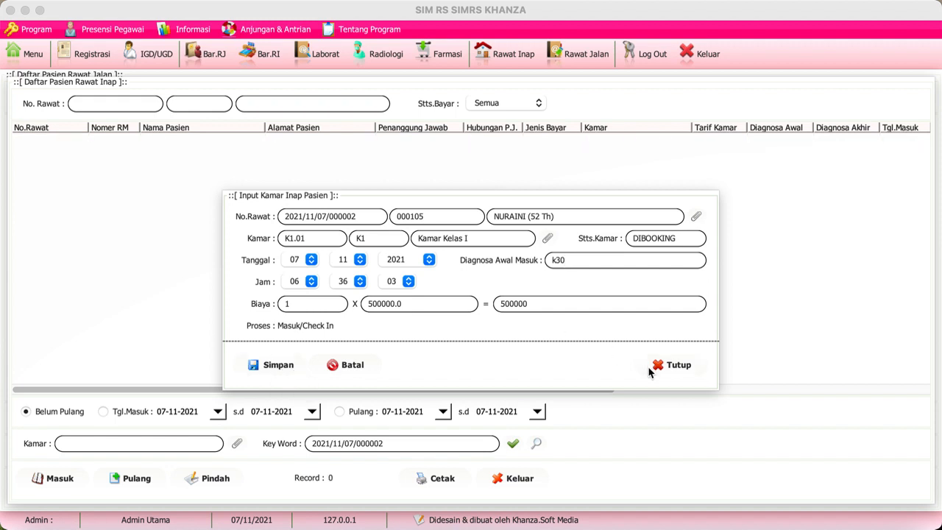
left_click(671, 368)
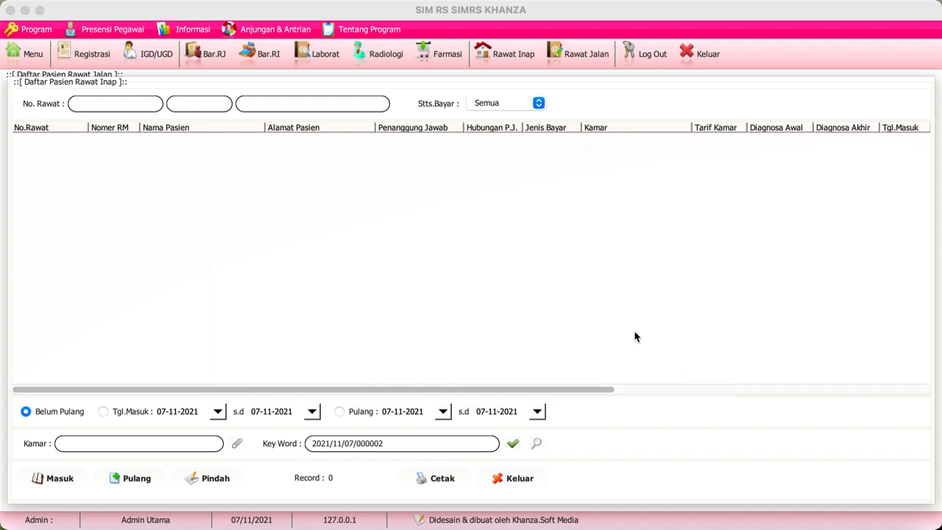
From a new inpatient admission for the IGD patient, change bed K1.01's status to KOSONG in the room data
left_click(580, 57)
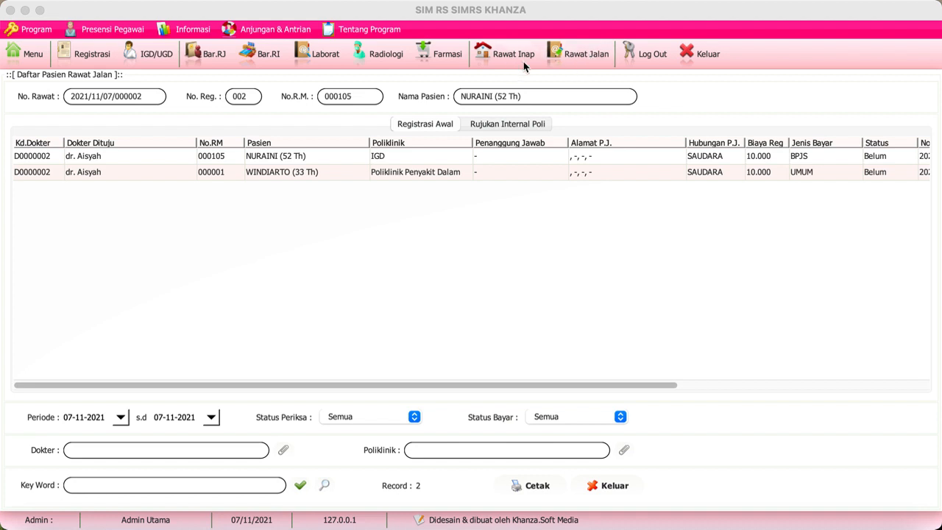
double_click(273, 157)
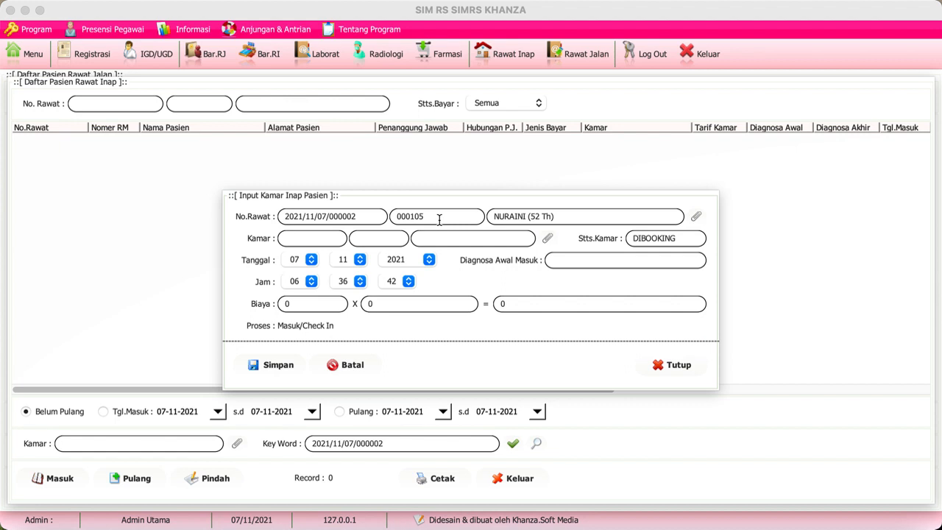
left_click(546, 238)
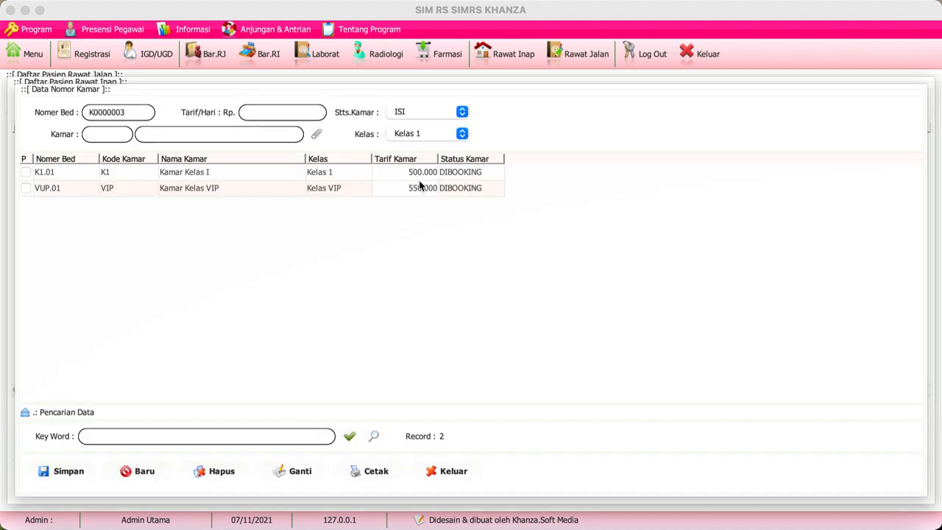
left_click(289, 177)
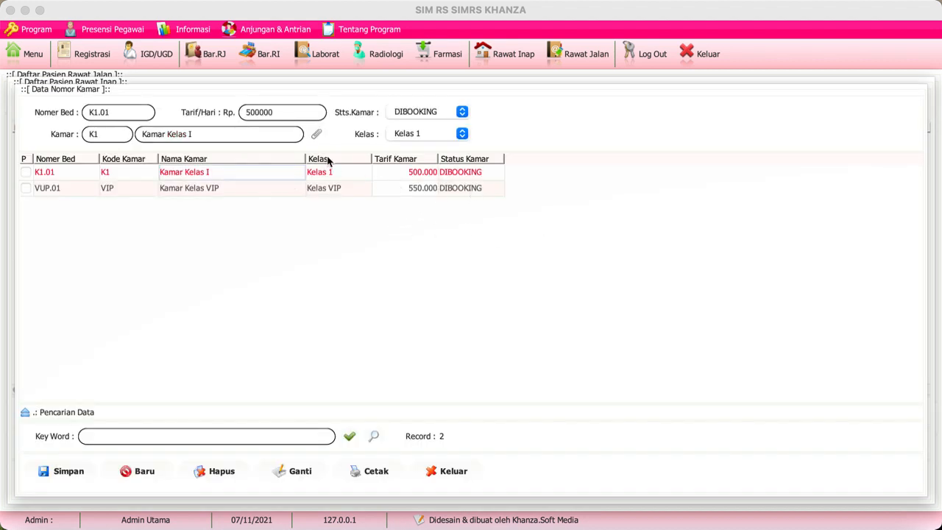
left_click(461, 111)
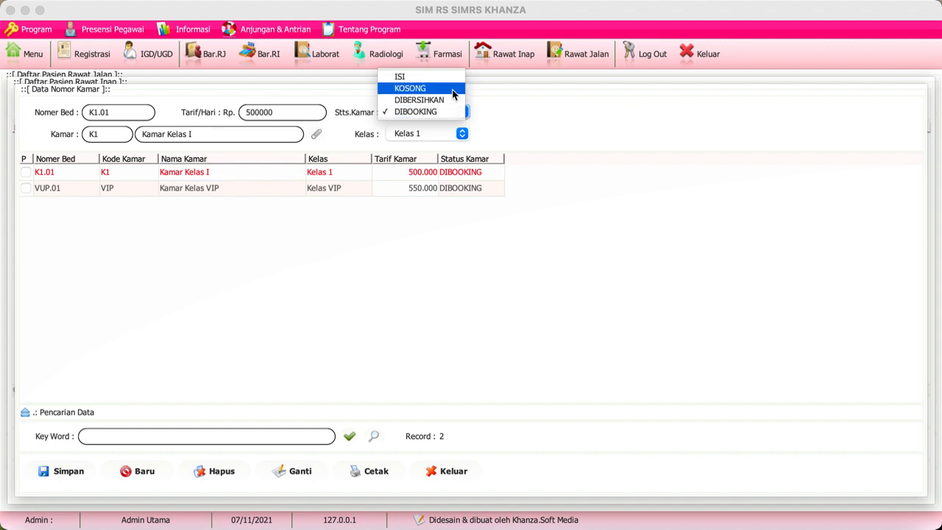
left_click(453, 89)
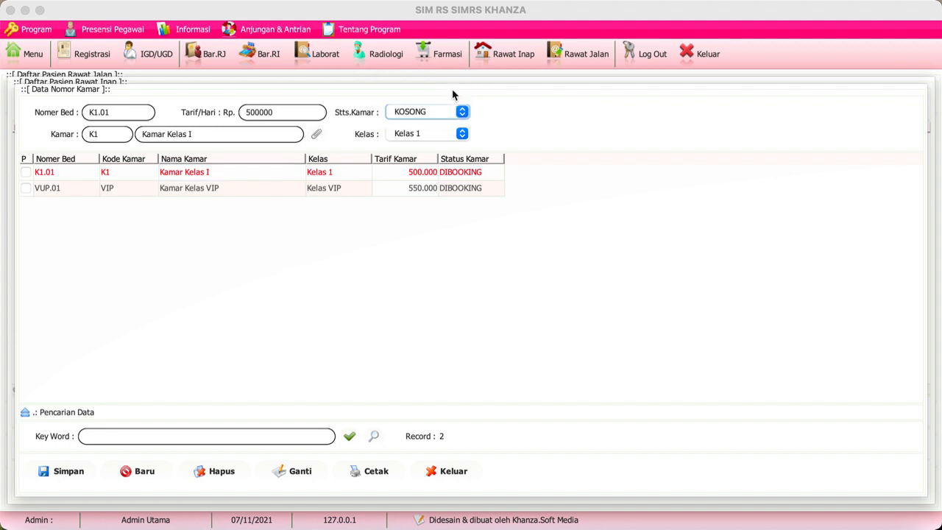
left_click(294, 474)
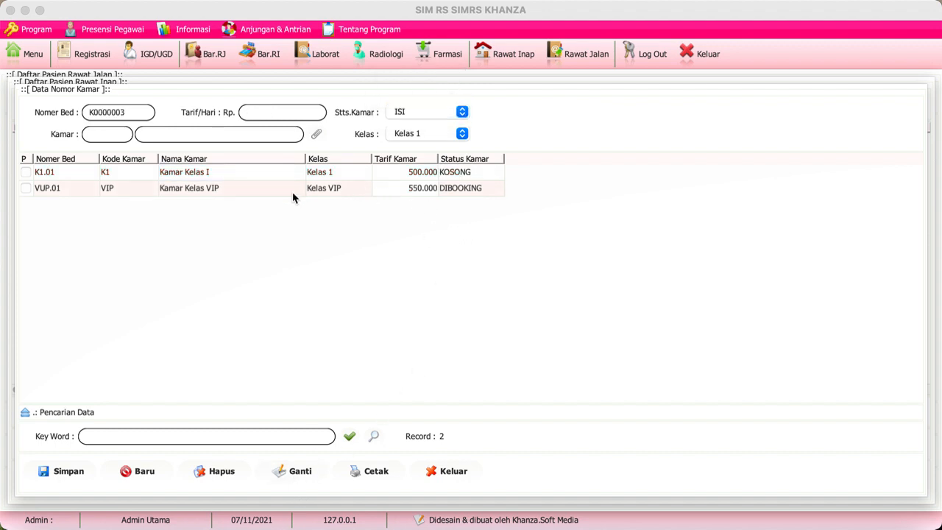
Admit the IGD patient to bed K1.01 with initial diagnosis gea, save the admission and close its form
double_click(212, 179)
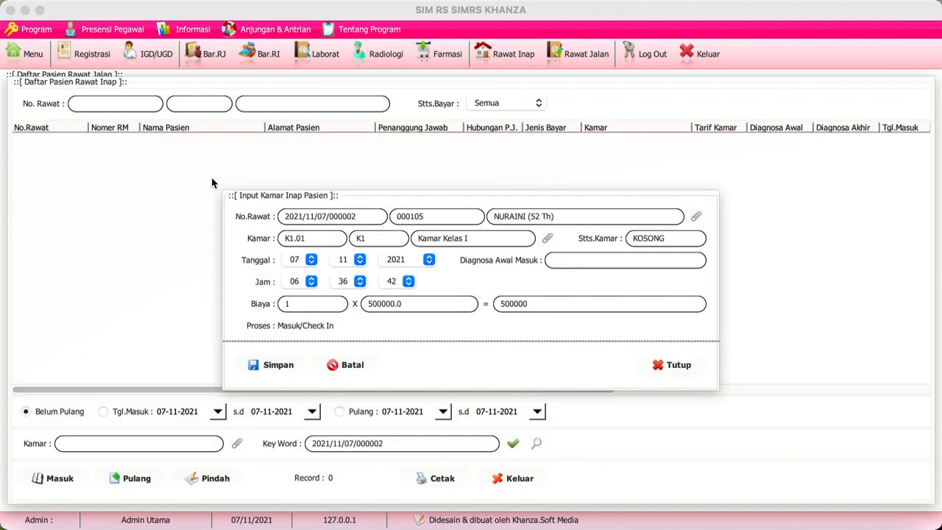
left_click(276, 368)
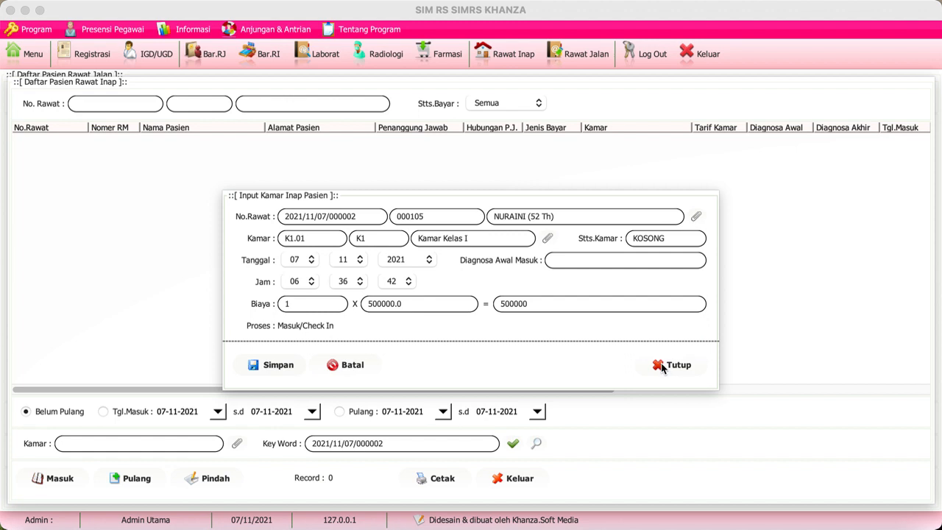
left_click(274, 368)
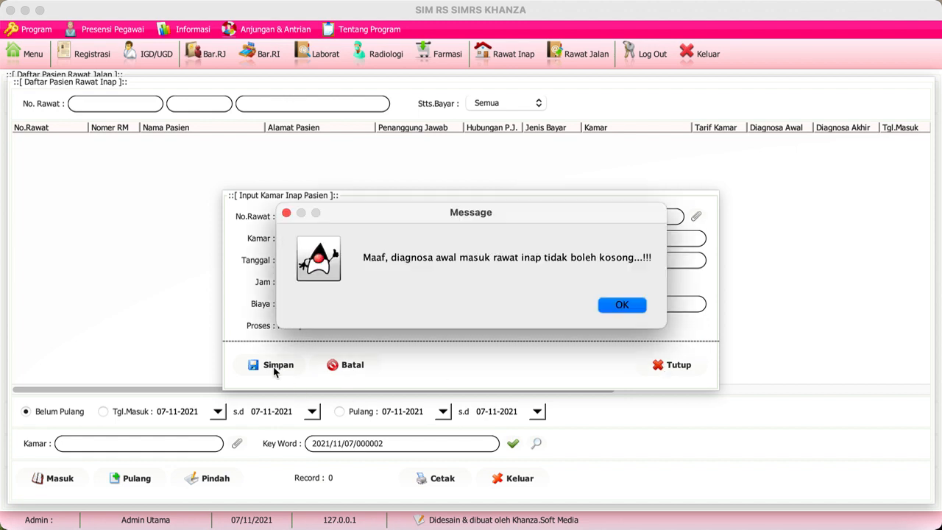
left_click(622, 305)
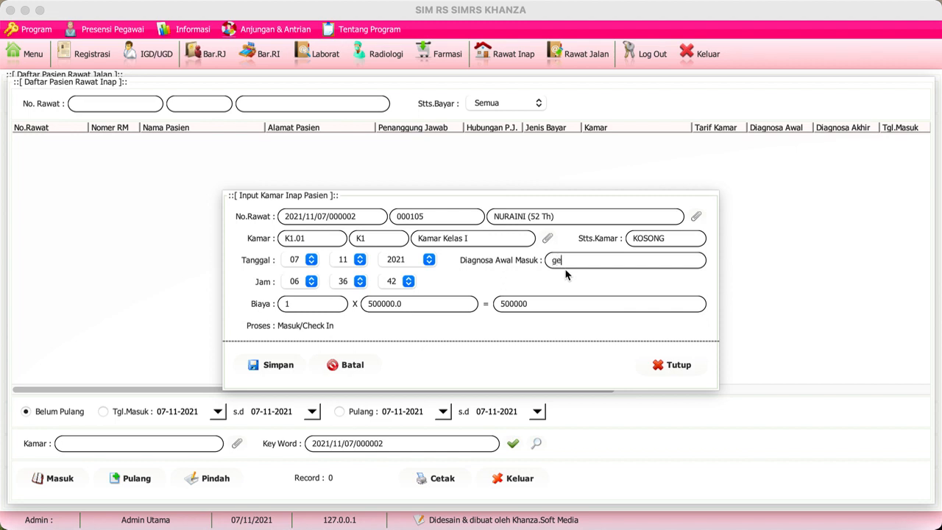
left_click(280, 368)
left_click(675, 365)
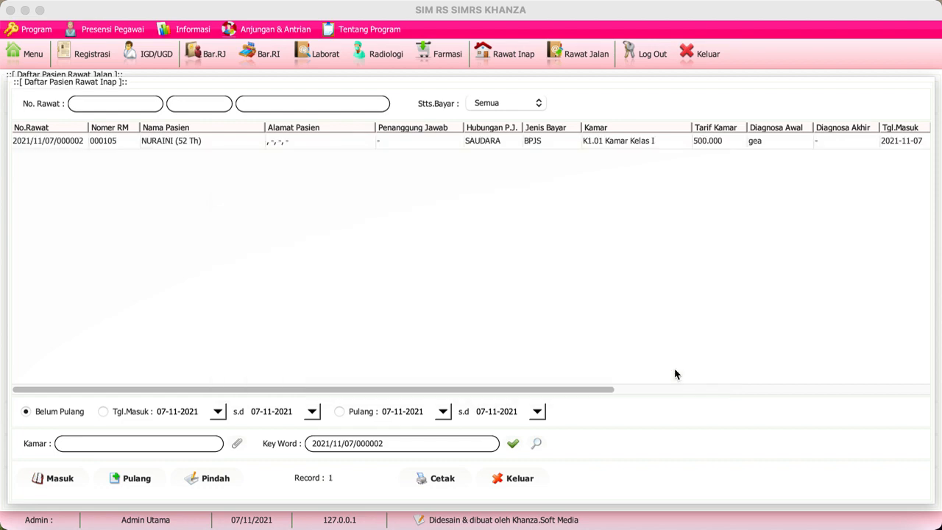
Check the Rawat Jalan list and the Rawat Inap list for the admitted patient
left_click(591, 55)
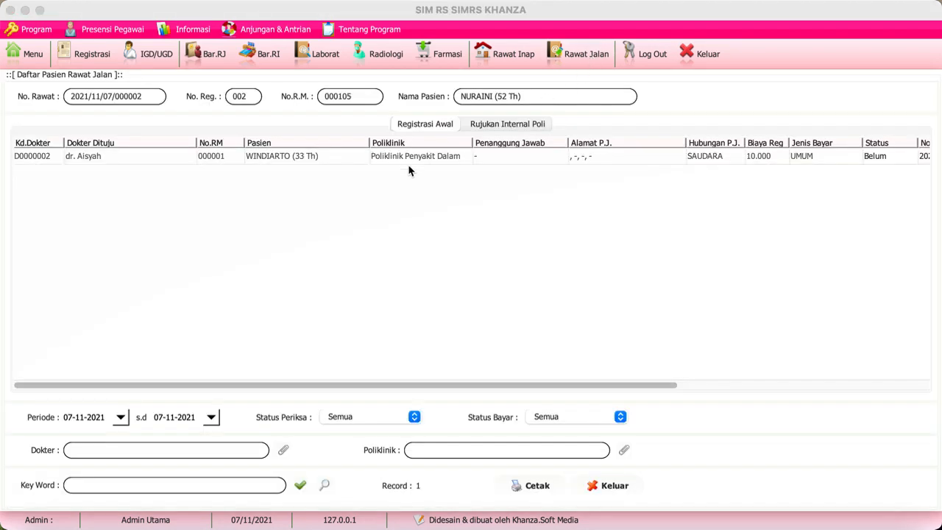
left_click(518, 55)
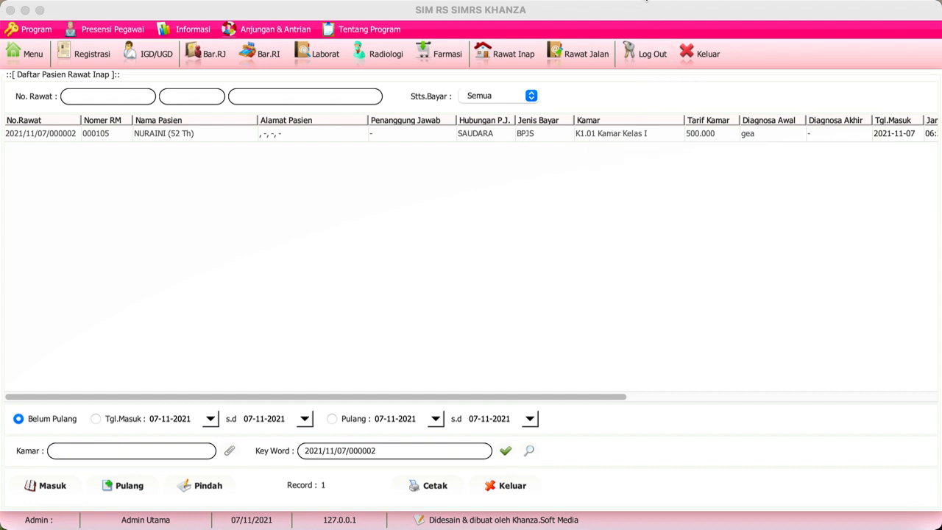
left_click(654, 1)
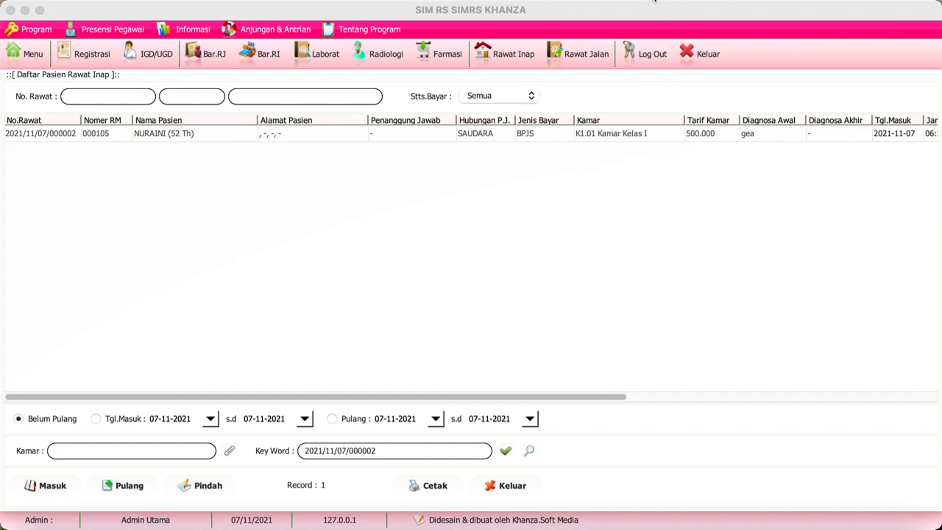